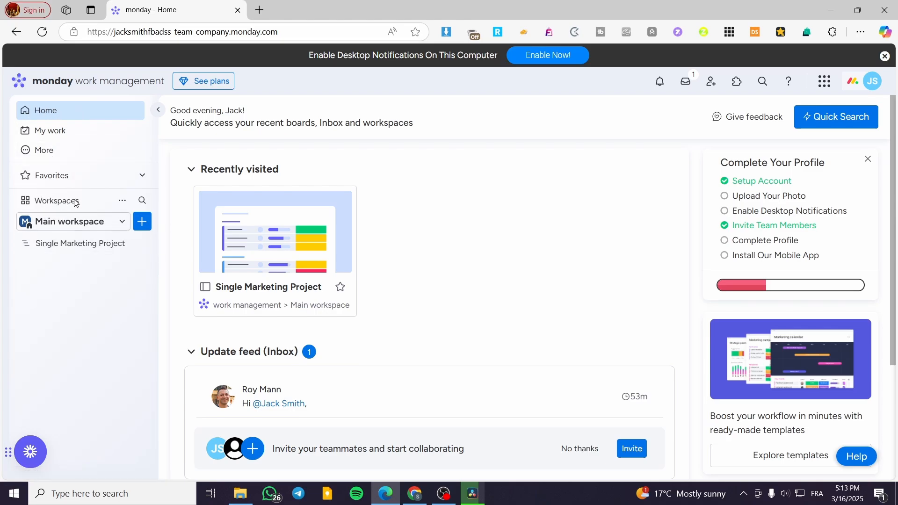
Open the Single Marketing Project board in the main workspace
left_click(96, 244)
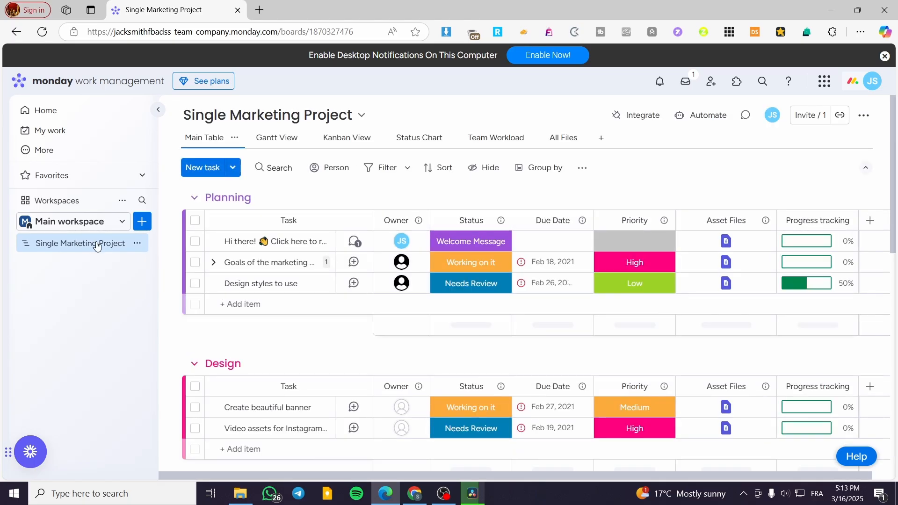
left_click(142, 221)
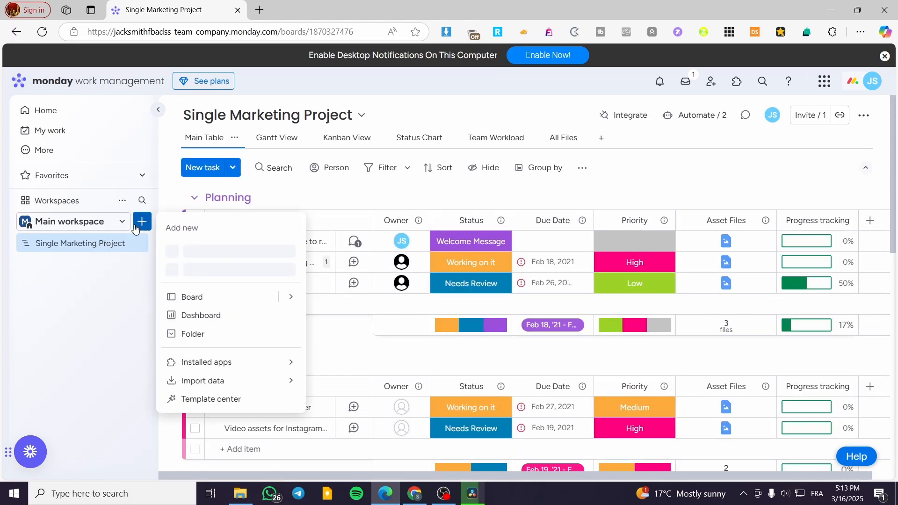
left_click(202, 296)
left_click(571, 119)
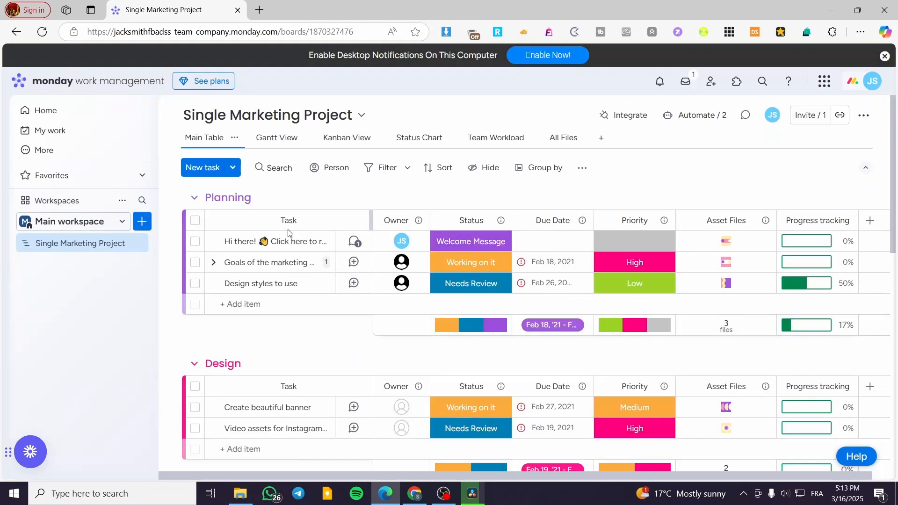
left_click(138, 245)
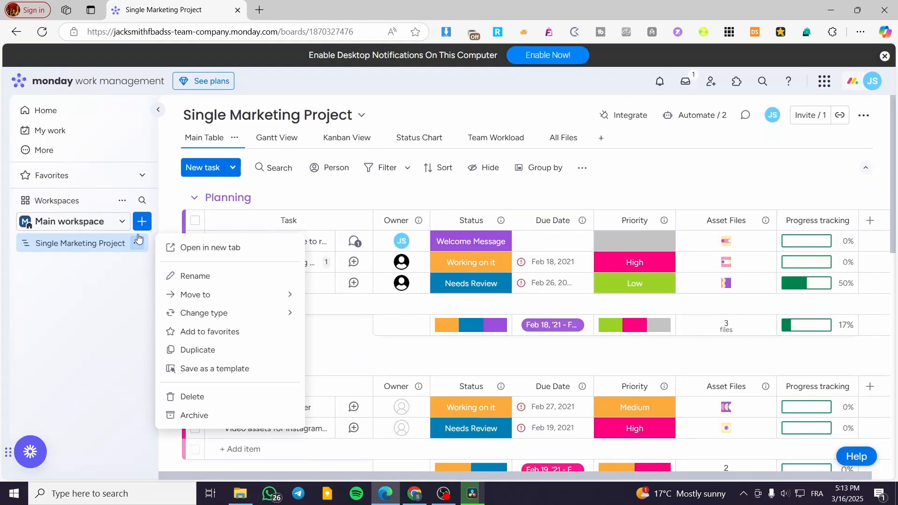
Create a board in the main workspace with the default name New Board, Main privacy, and Employees as what it manages
left_click(143, 221)
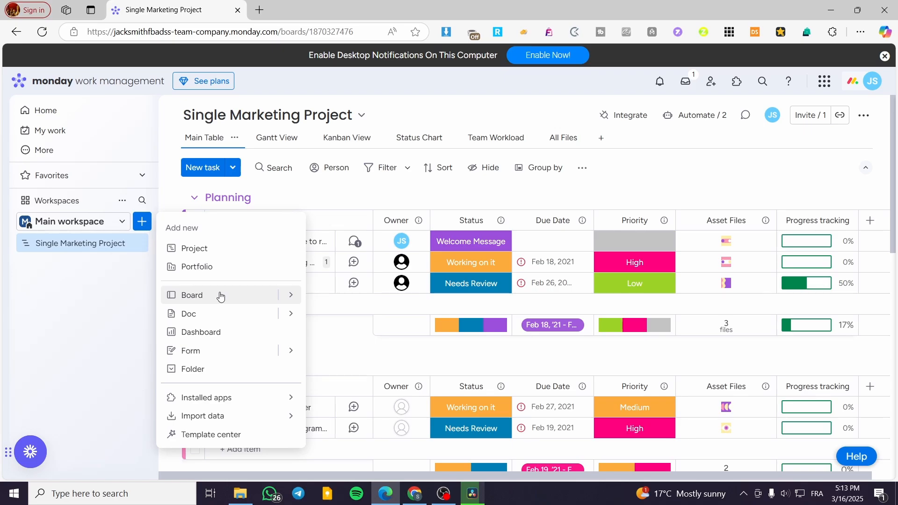
left_click(220, 295)
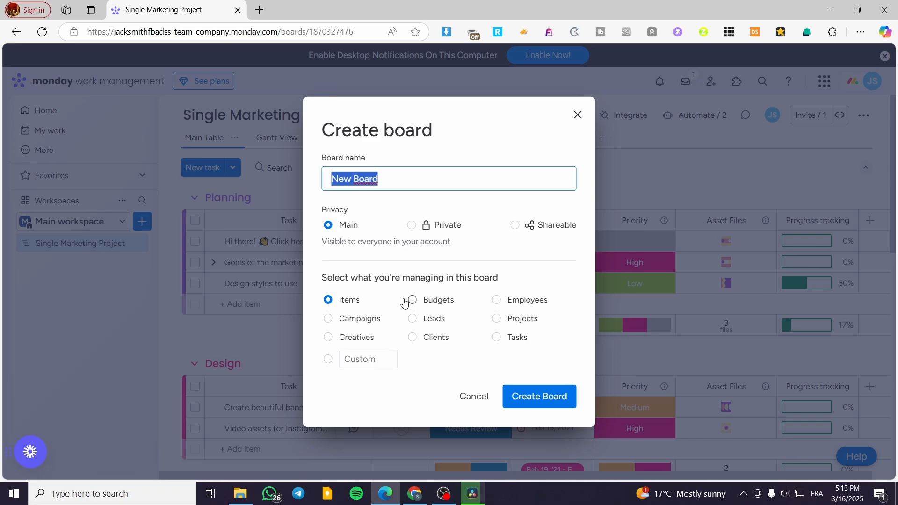
left_click(374, 318)
left_click(364, 339)
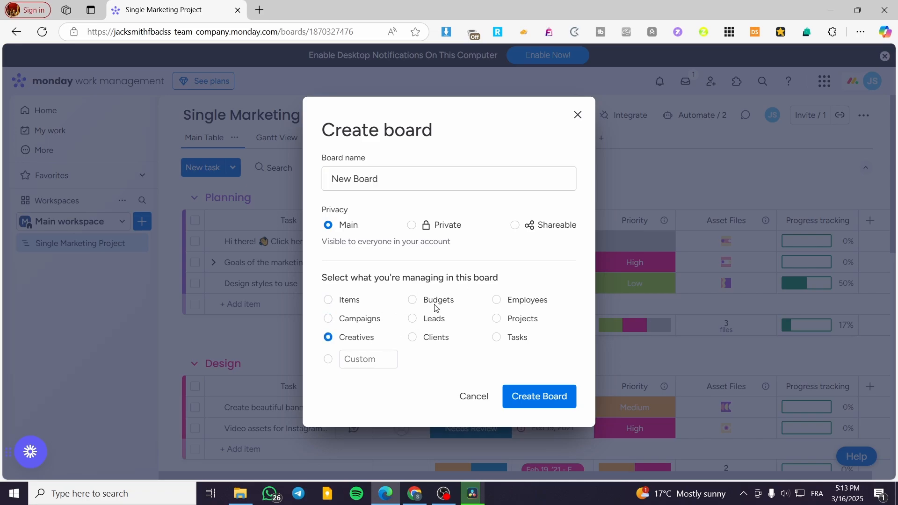
left_click(437, 301)
left_click(511, 300)
left_click(537, 396)
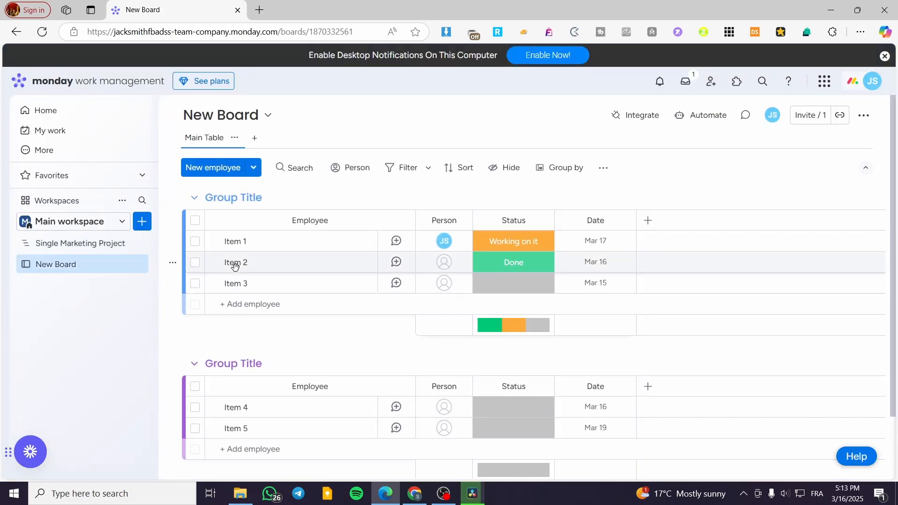
Compare the columns of the Single Marketing Project board with those of the new employee board
left_click(97, 249)
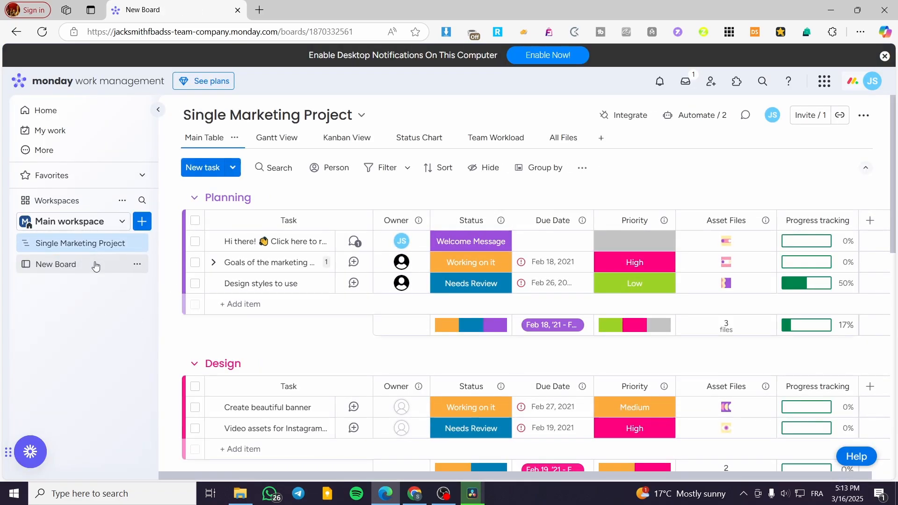
left_click(95, 264)
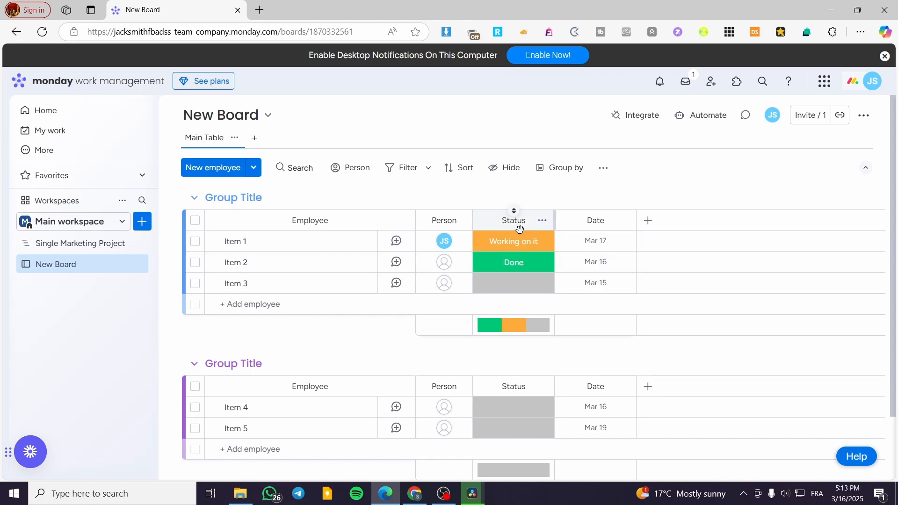
left_click(96, 248)
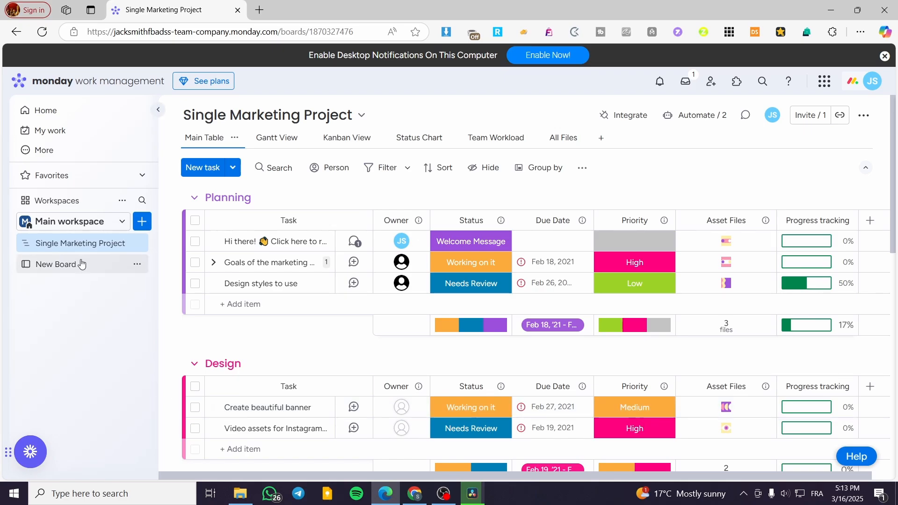
Open the employee board and assign the other team member to Item 2 in the first group
left_click(60, 264)
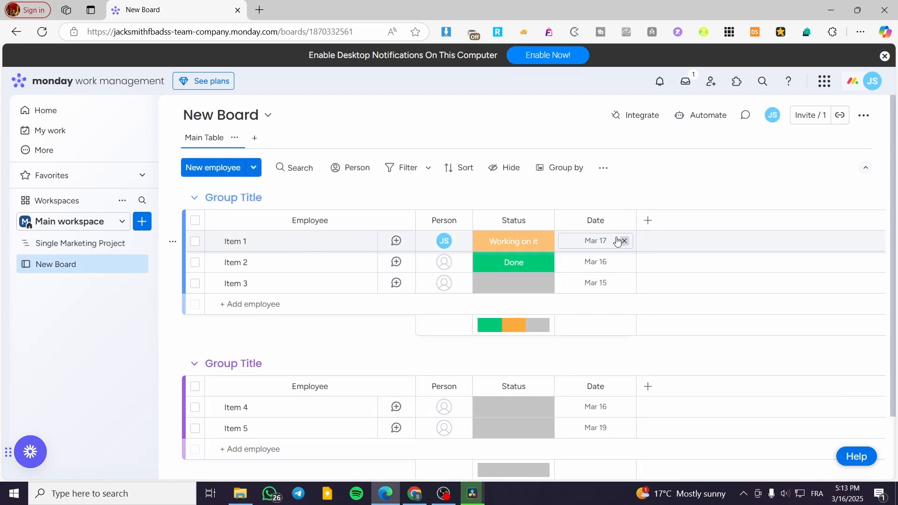
left_click(456, 261)
left_click(436, 362)
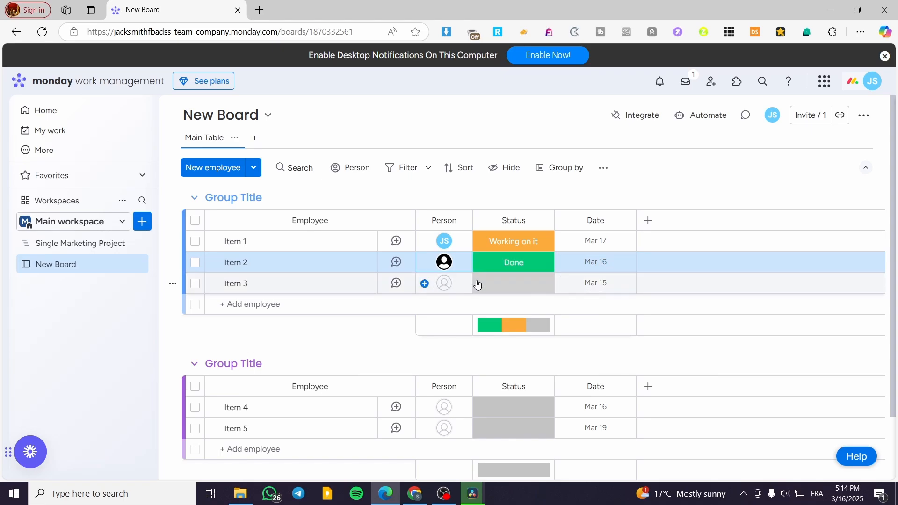
Create another board named New Board with Main privacy that manages Items
left_click(141, 222)
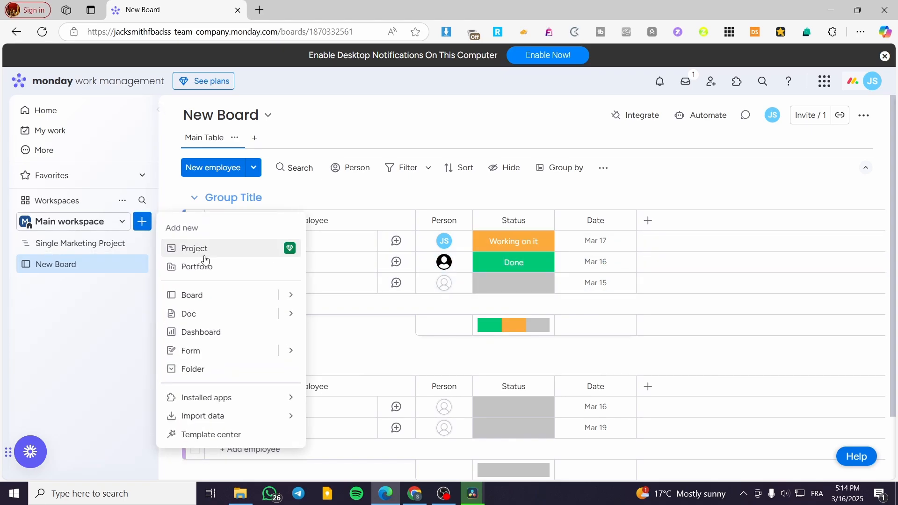
left_click(241, 298)
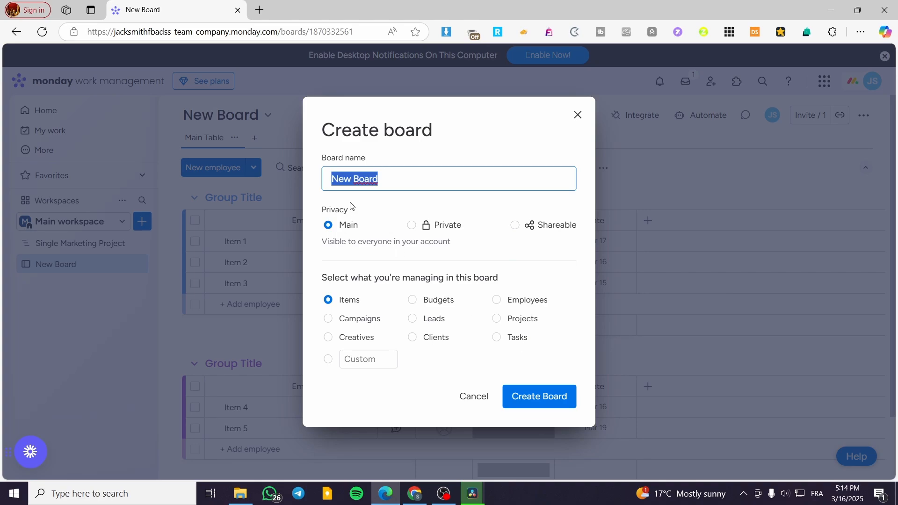
left_click(547, 396)
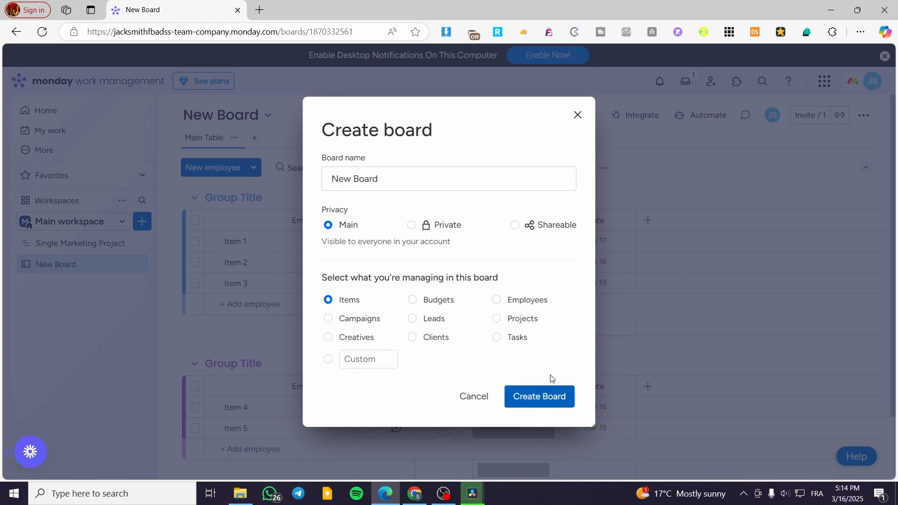
left_click(554, 397)
left_click(517, 337)
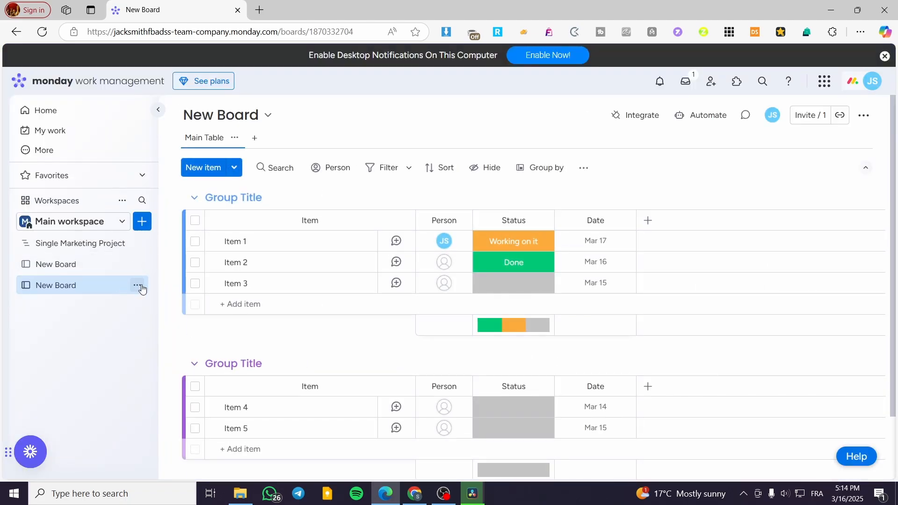
Archive the newly created board that manages Items
left_click(137, 286)
left_click(234, 456)
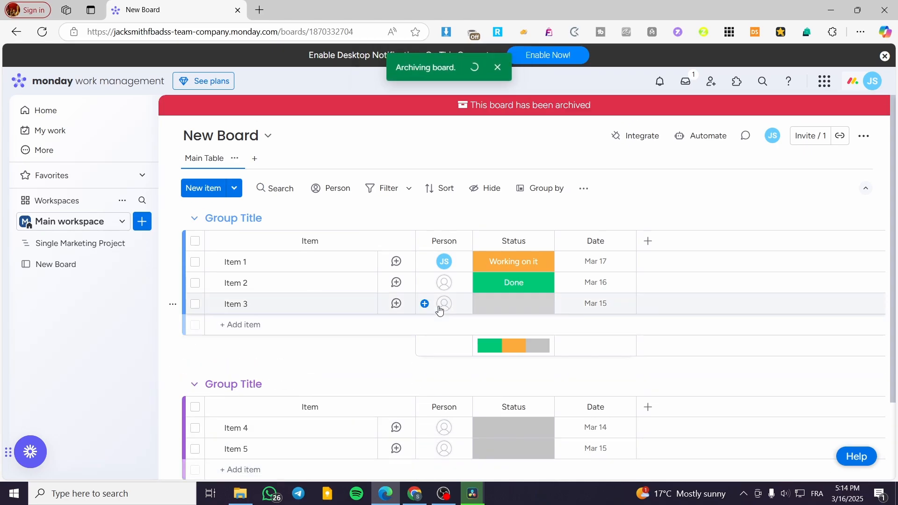
Create a board with the default name New Board and Main privacy that manages Tasks
left_click(142, 223)
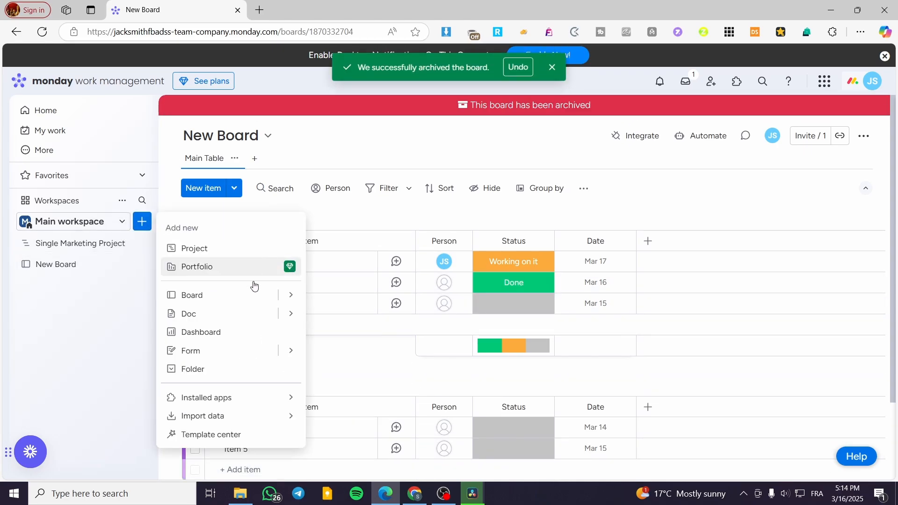
mouse_move(261, 299)
left_click(362, 299)
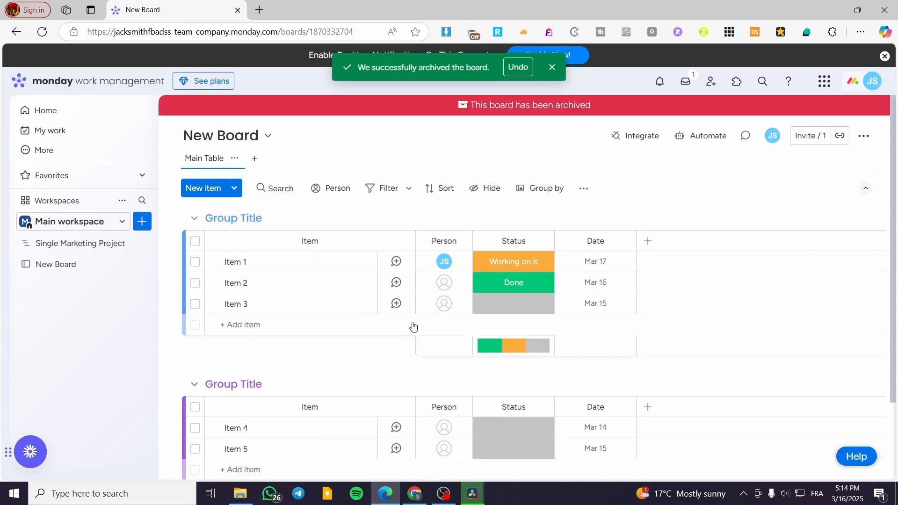
left_click(497, 338)
left_click(544, 399)
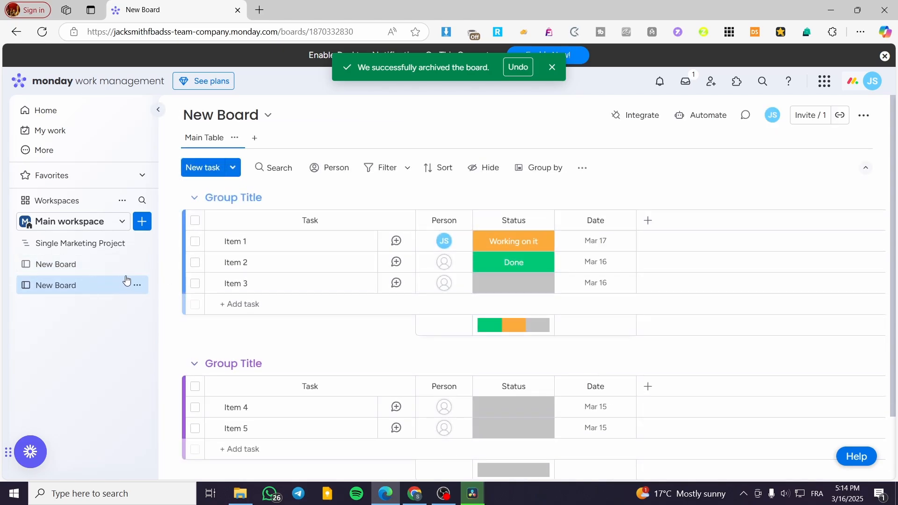
Create a board with the default name New Board and Main privacy that manages Projects
left_click(143, 229)
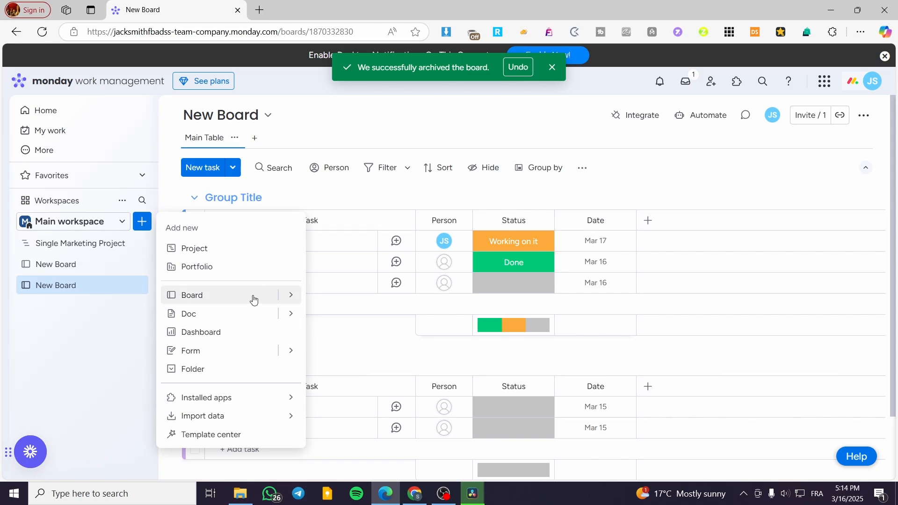
mouse_move(252, 296)
left_click(367, 297)
left_click(343, 318)
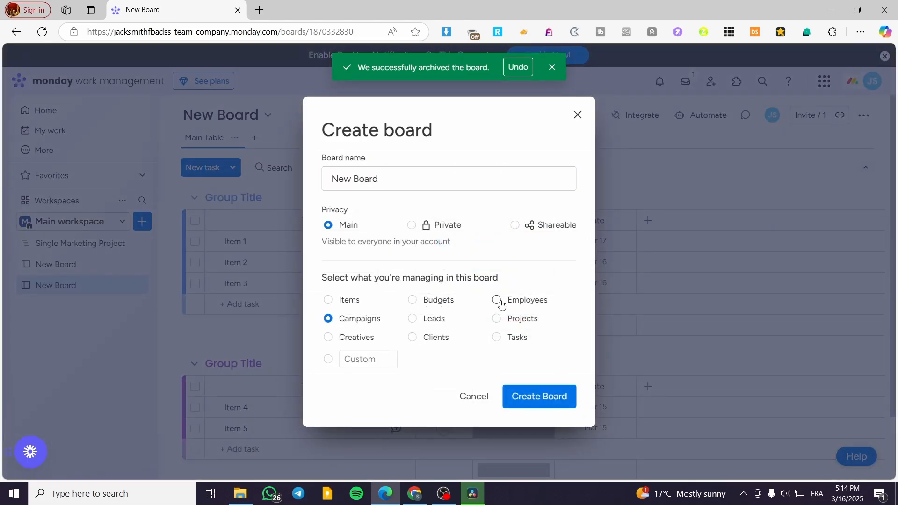
left_click(509, 318)
left_click(540, 397)
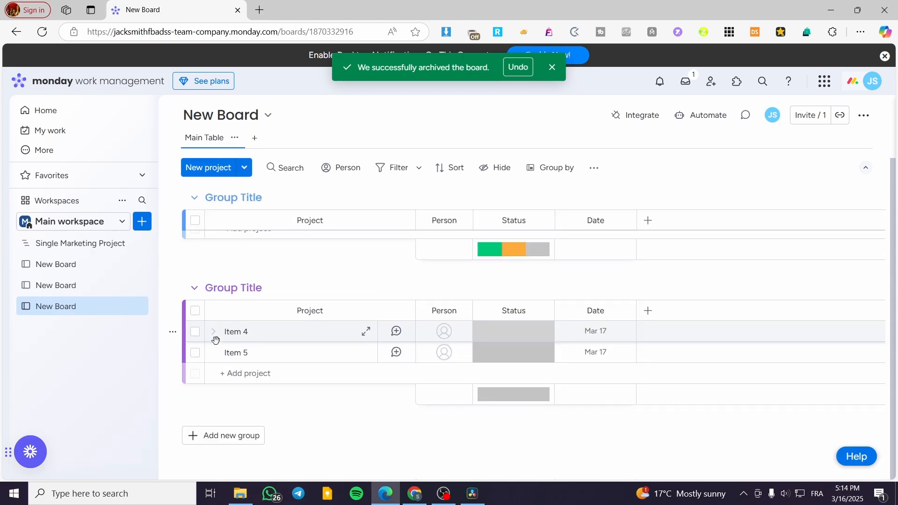
Add a Connect boards column after Progress tracking on the Single Marketing Project board
left_click(57, 265)
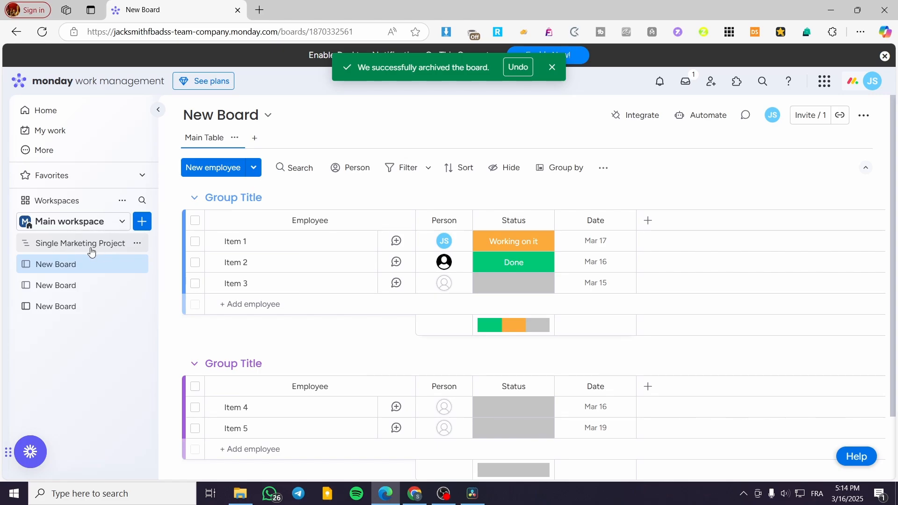
left_click(91, 251)
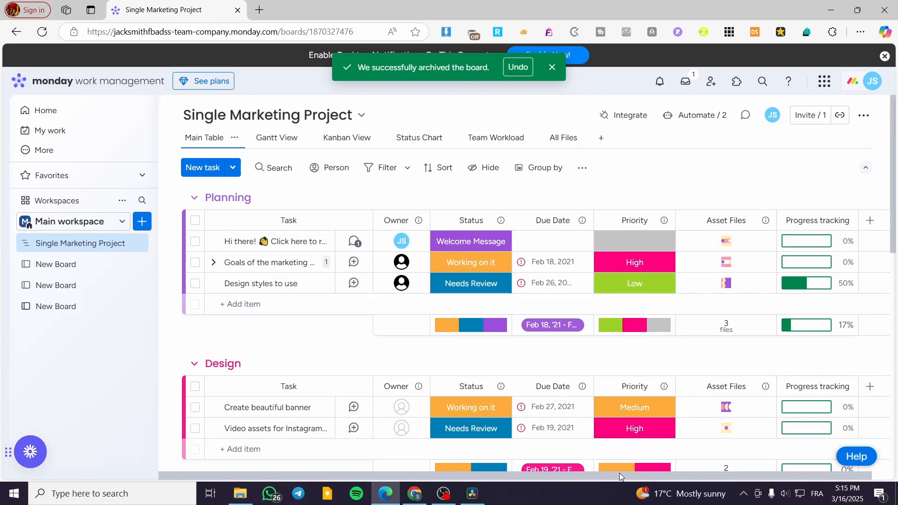
left_click_drag(800, 475, 830, 480)
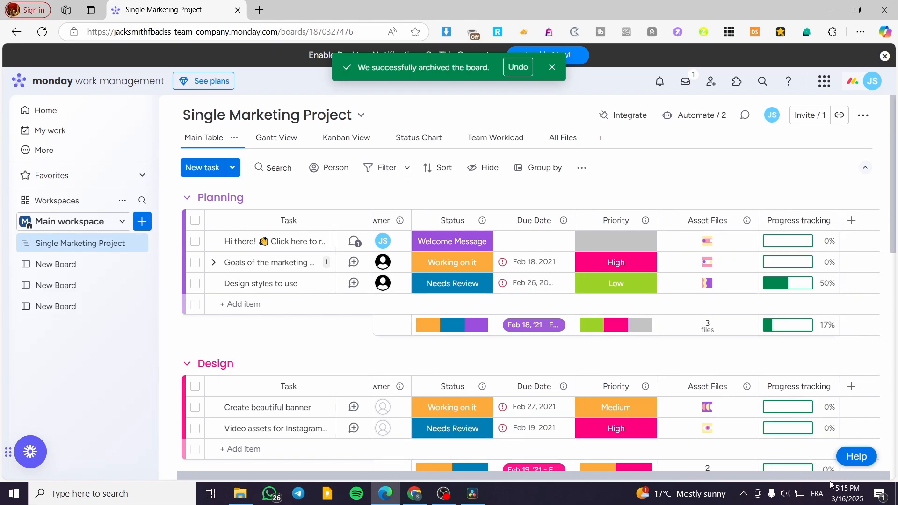
left_click(860, 220)
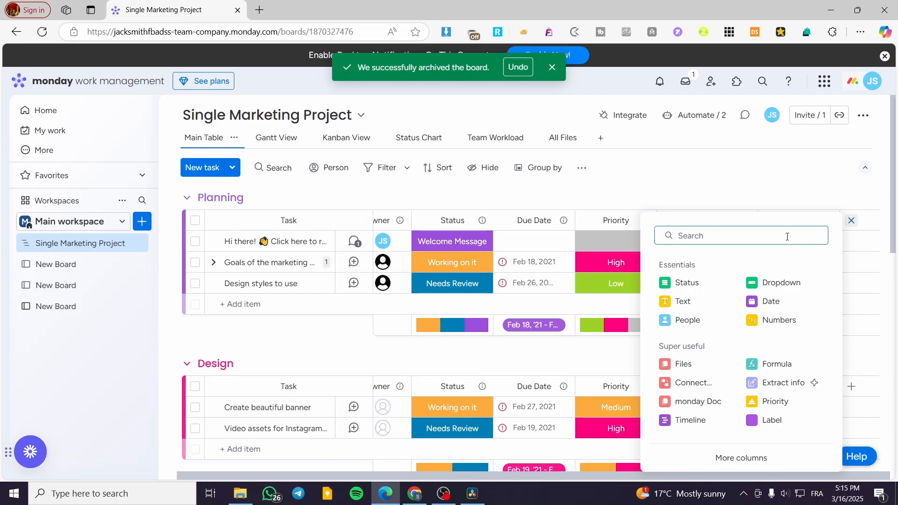
left_click_drag(659, 354, 701, 353)
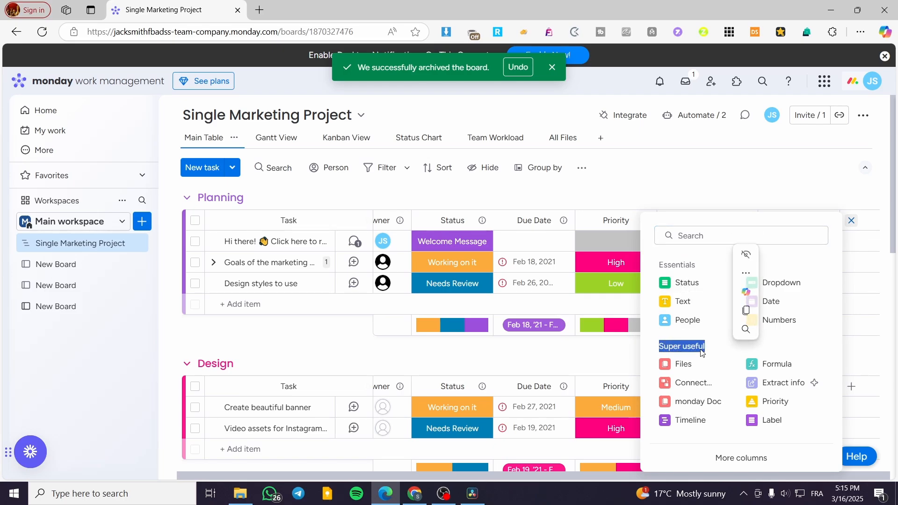
left_click(688, 384)
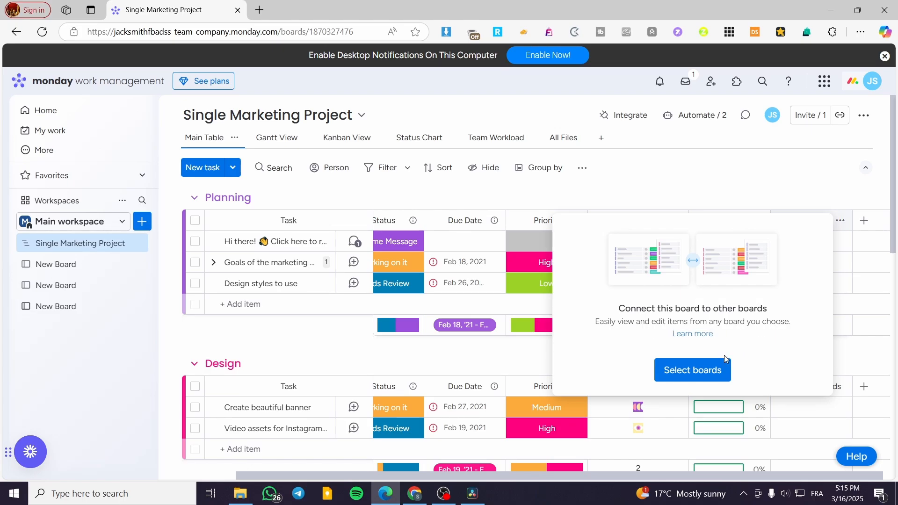
Connect the three New Board boards and the Single Marketing Project board through the Connect boards column, without a two-way connection
left_click(691, 372)
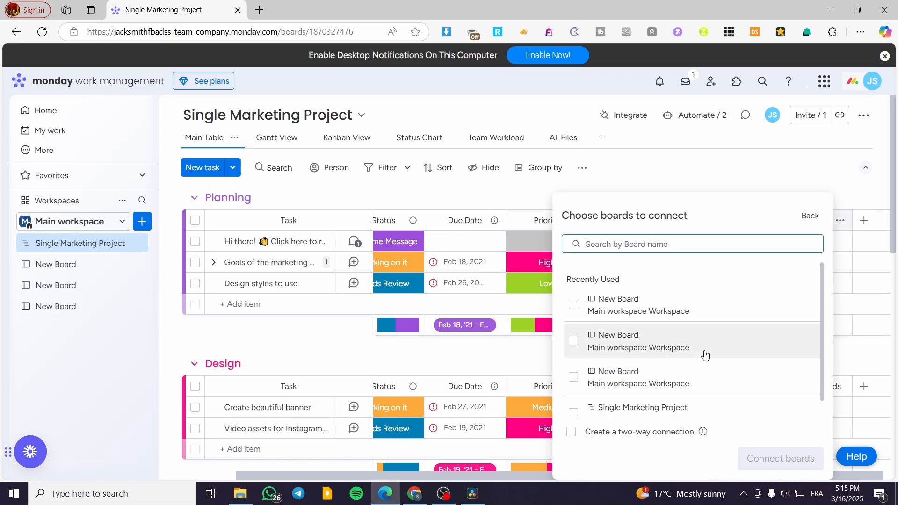
scroll(711, 355, "down", 1)
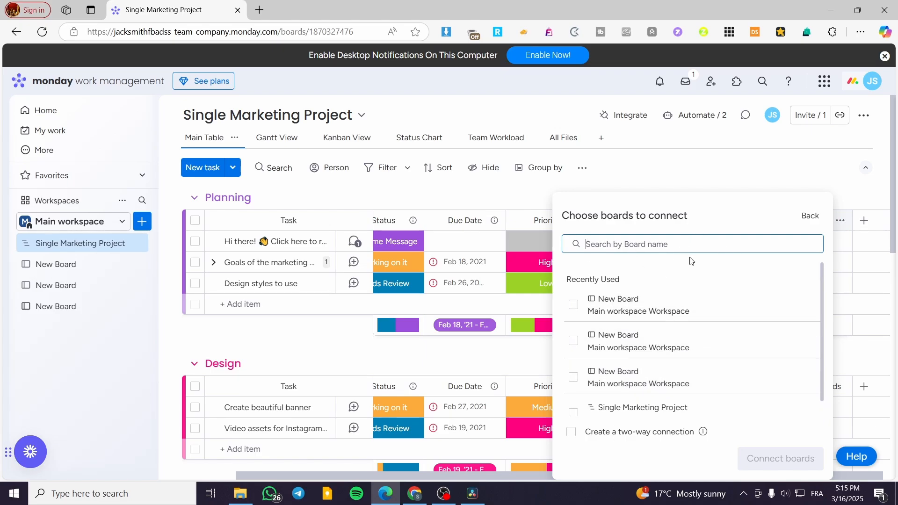
scroll(641, 348, "down", 1)
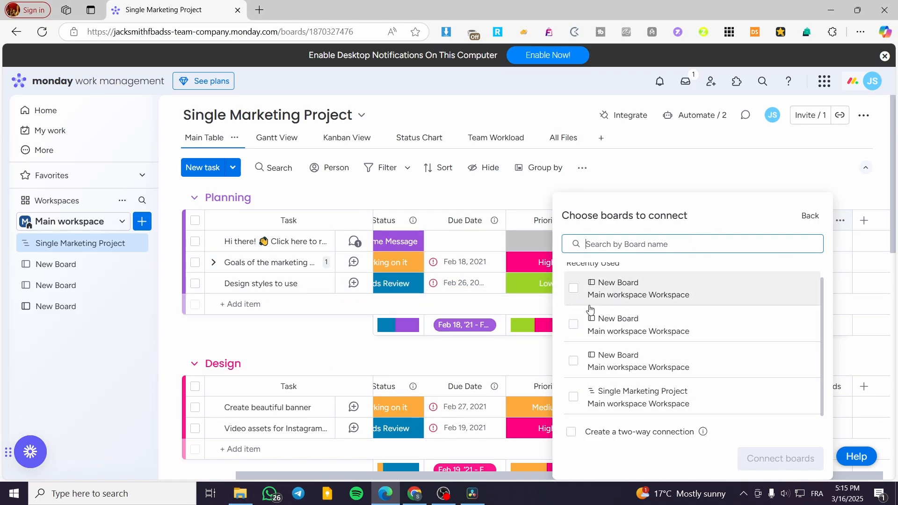
left_click(575, 368)
left_click(578, 360)
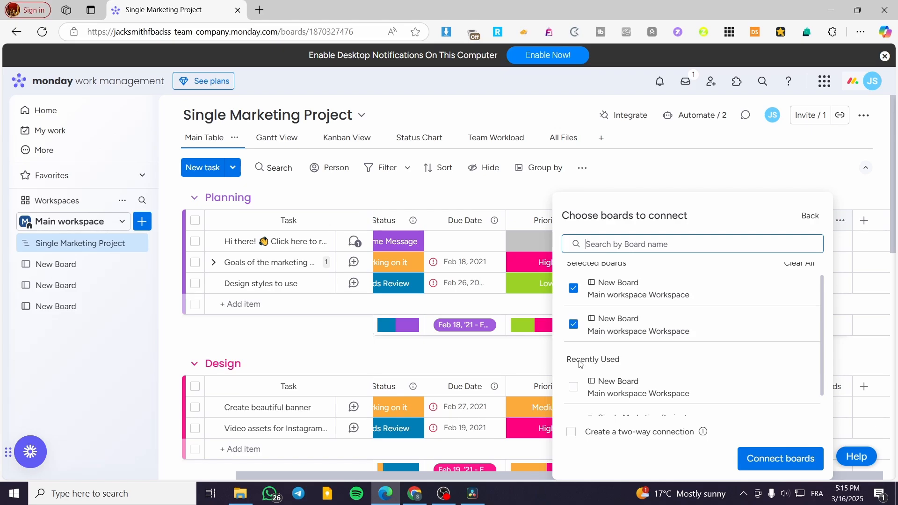
left_click(580, 372)
scroll(715, 381, "down", 1)
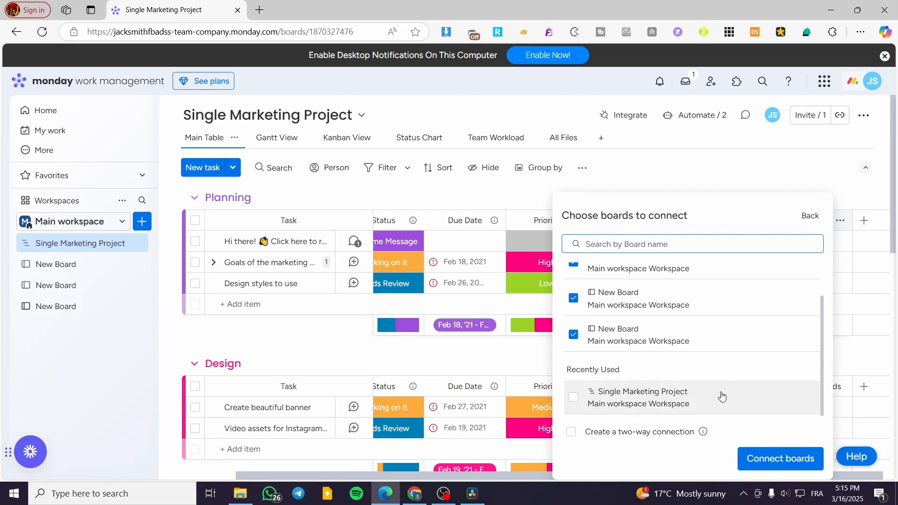
left_click(571, 398)
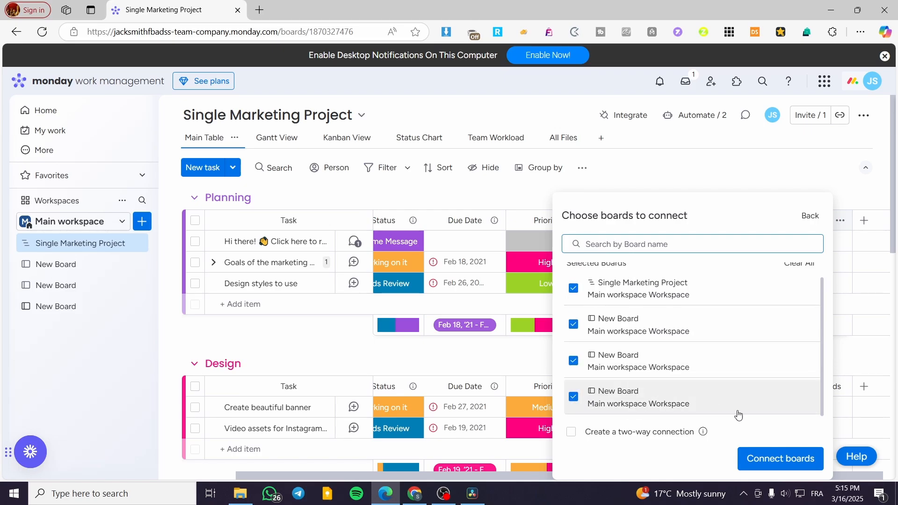
left_click(780, 458)
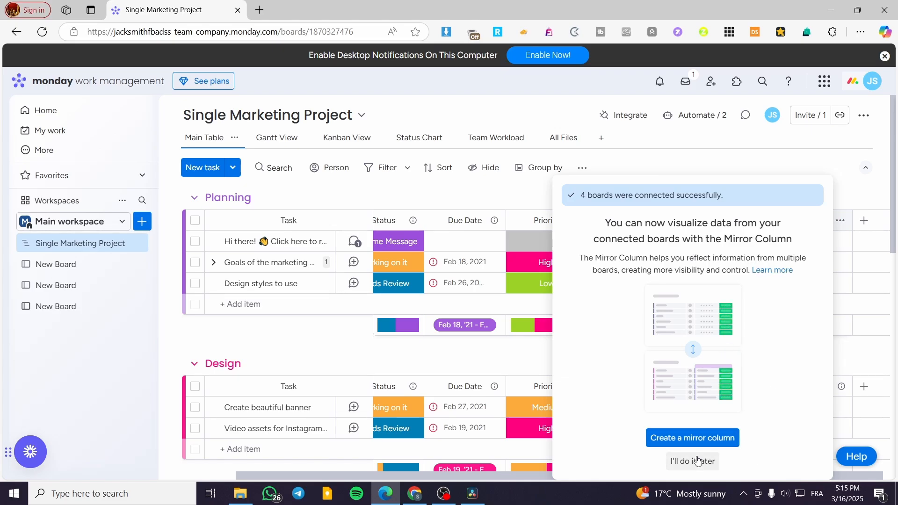
Create a mirror column from the Connect boards column and review the mirrorable columns offered for one New Board
left_click(721, 437)
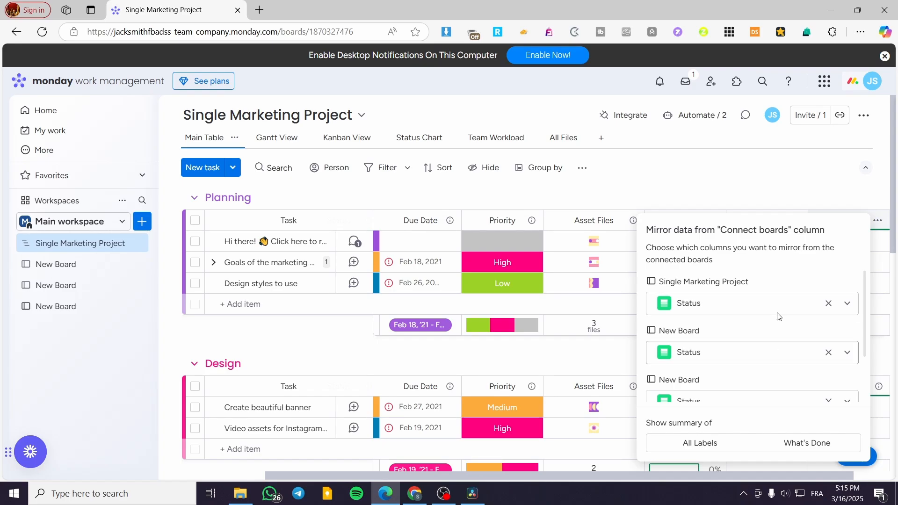
scroll(757, 328, "down", 1)
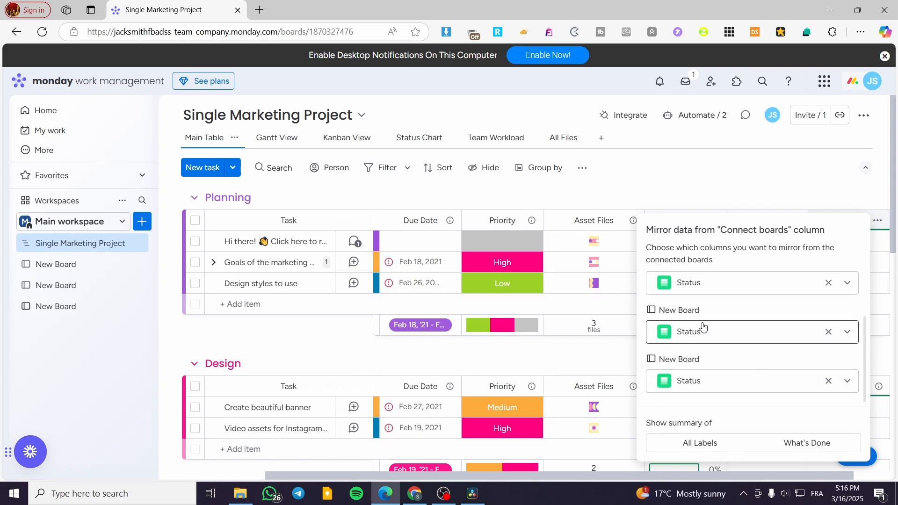
left_click(719, 337)
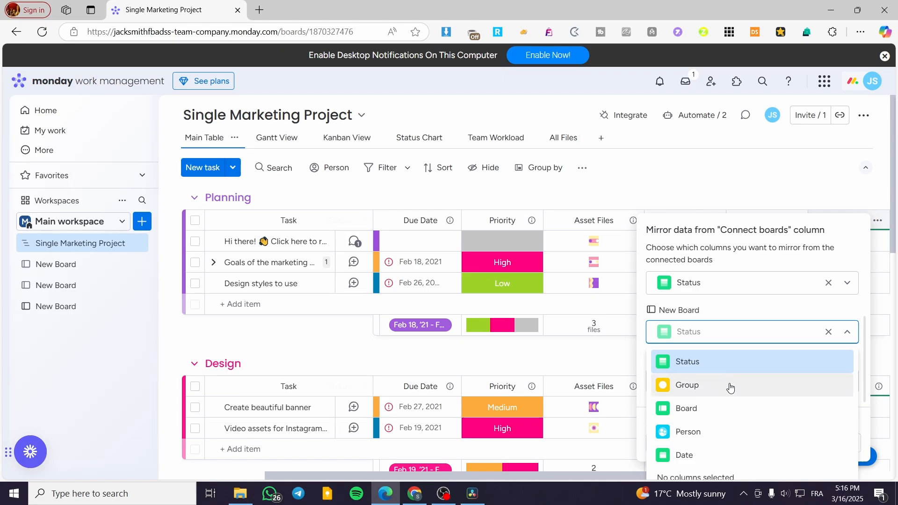
left_click(746, 332)
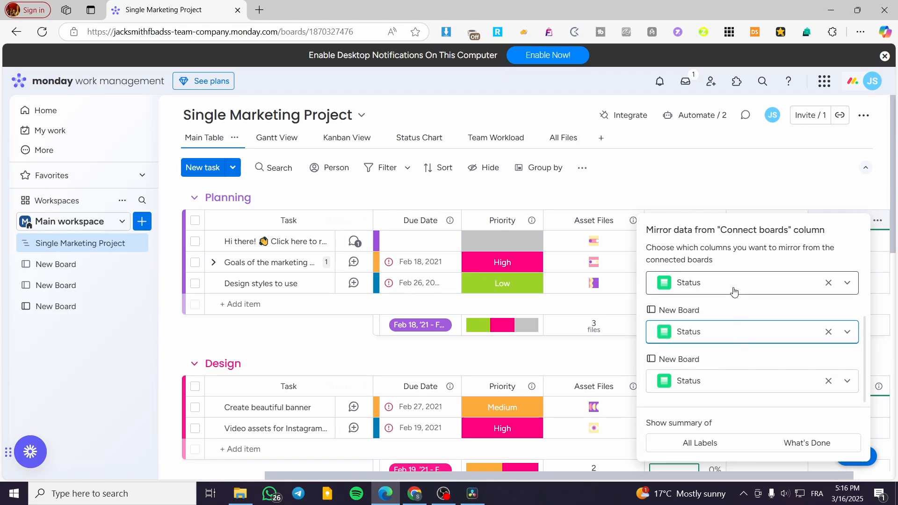
scroll(708, 331, "up", 1)
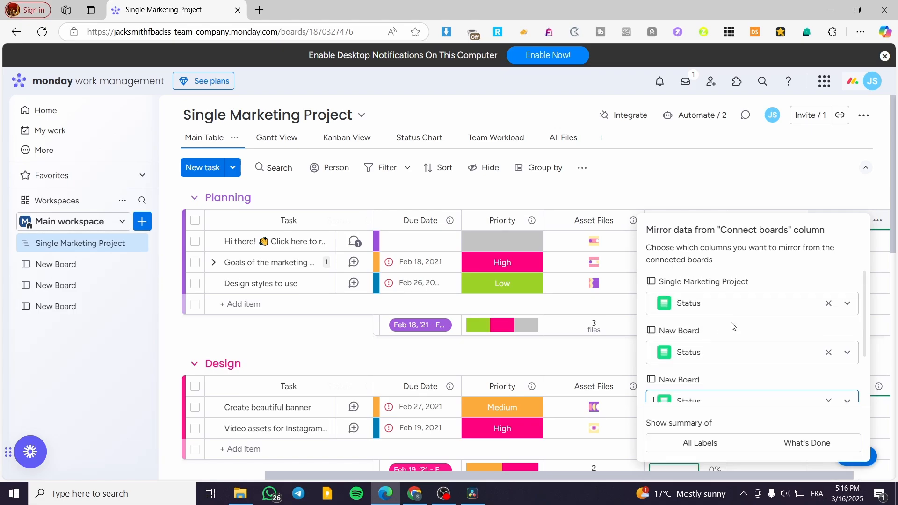
Mirror the Due Date column from Single Marketing Project and the Date column from the first New Board
left_click(748, 305)
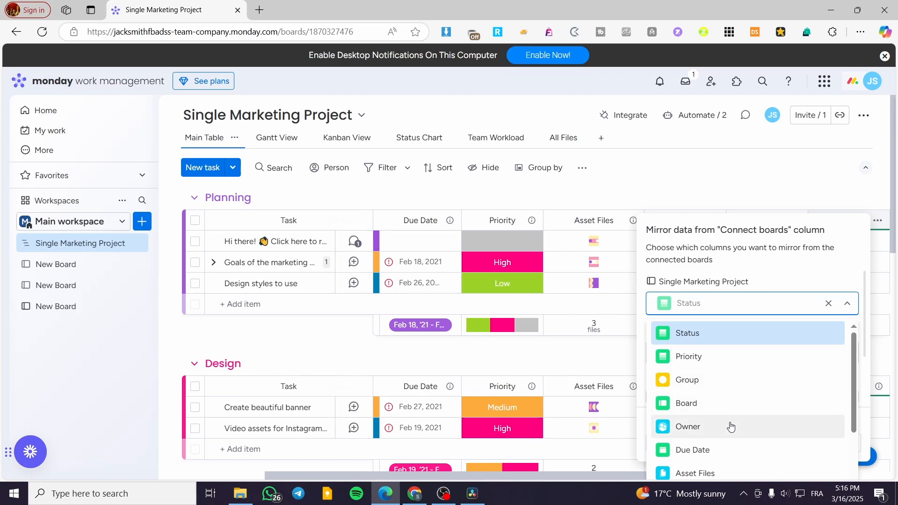
scroll(731, 427, "down", 3)
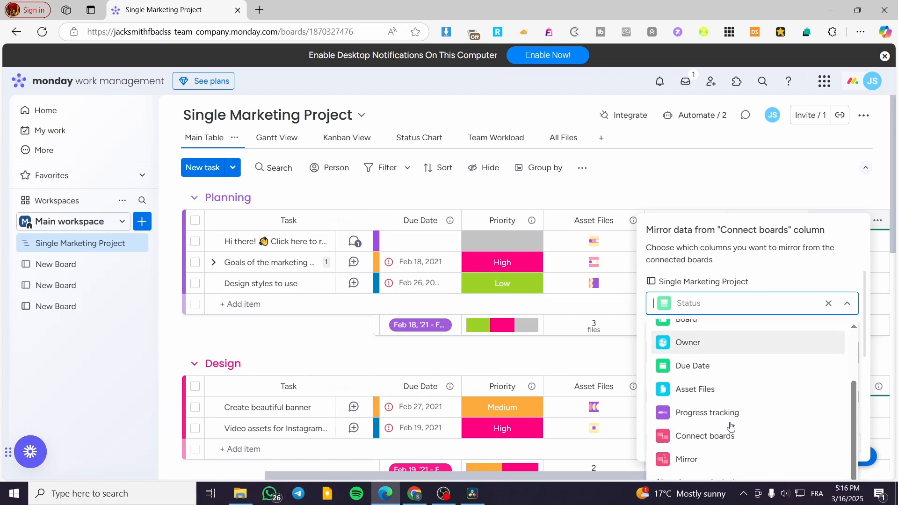
left_click(757, 367)
left_click(770, 369)
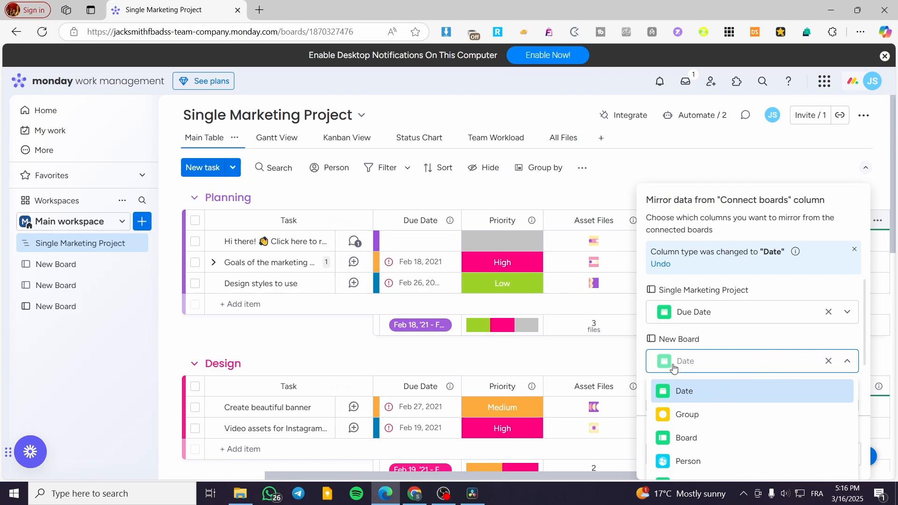
left_click(729, 391)
Change the mirrored column of the second New Board to Person
scroll(744, 372, "down", 2)
left_click(734, 341)
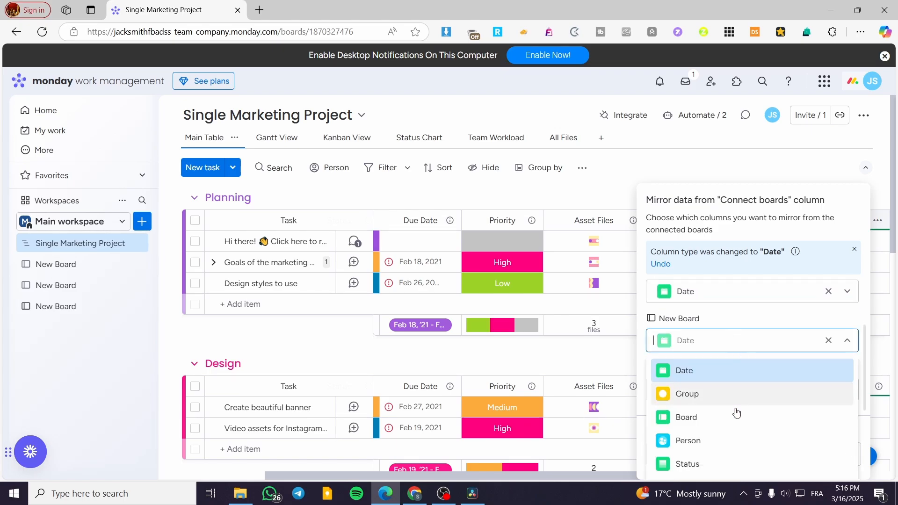
left_click(736, 442)
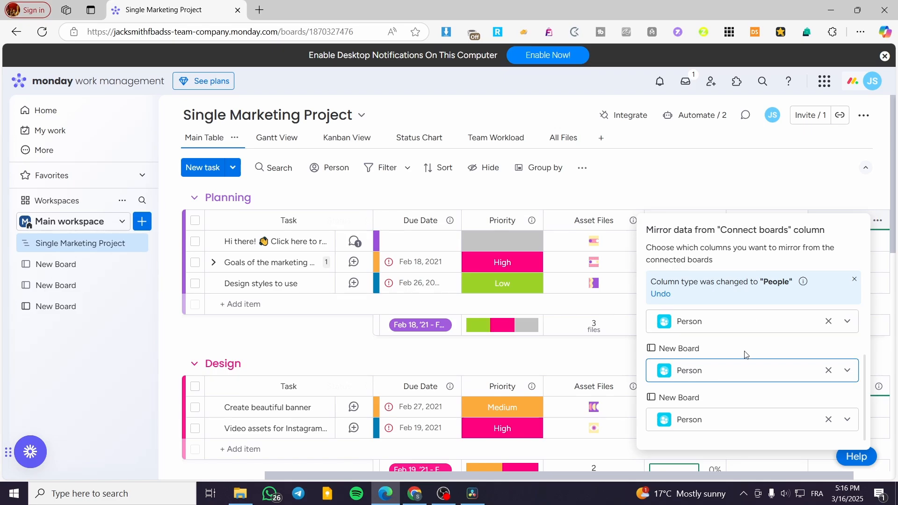
Change the mirrored column of the second New Board to Group and close the mirror settings
left_click(743, 377)
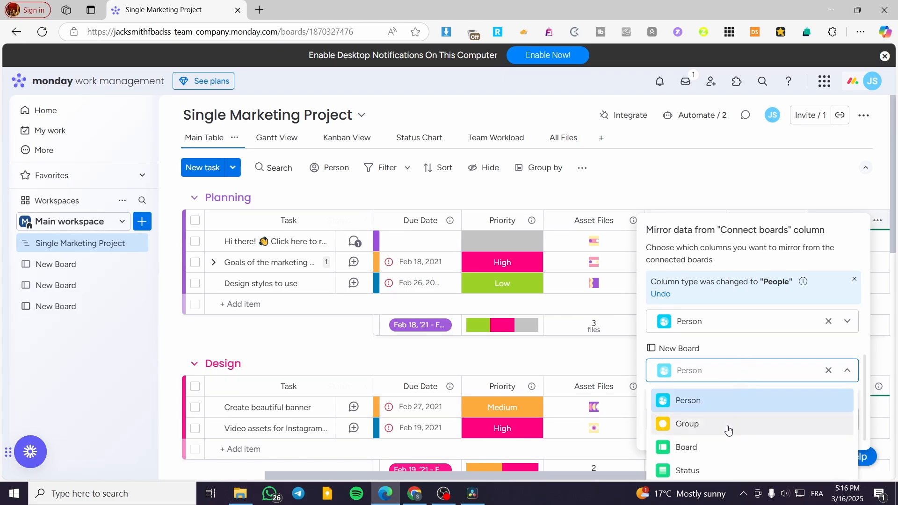
left_click(728, 427)
scroll(798, 383, "up", 1)
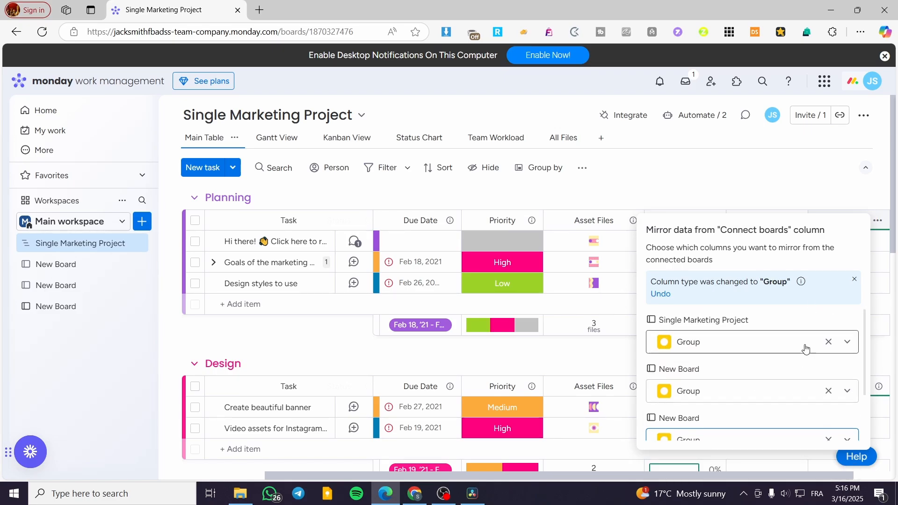
left_click(889, 267)
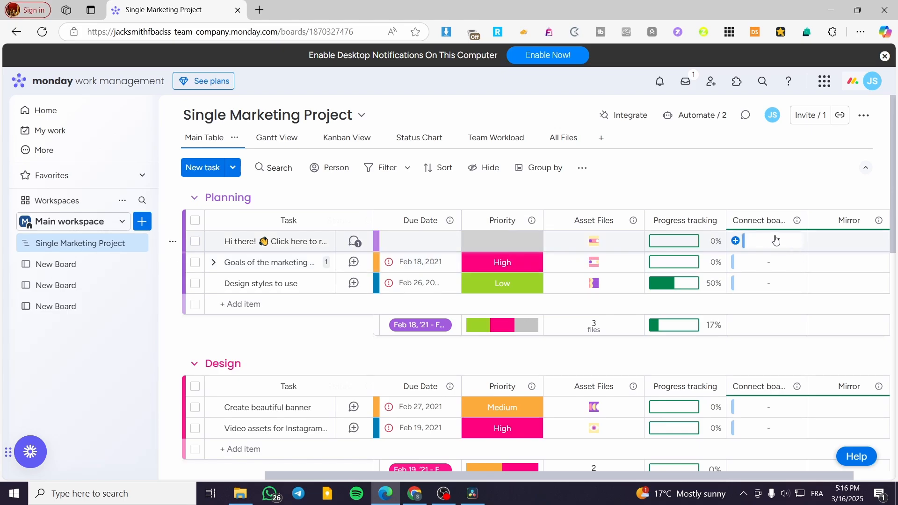
Connect Item 1, Item 2 and Item 3 from New Board to the "Hi there!" task in the Planning group
left_click(768, 249)
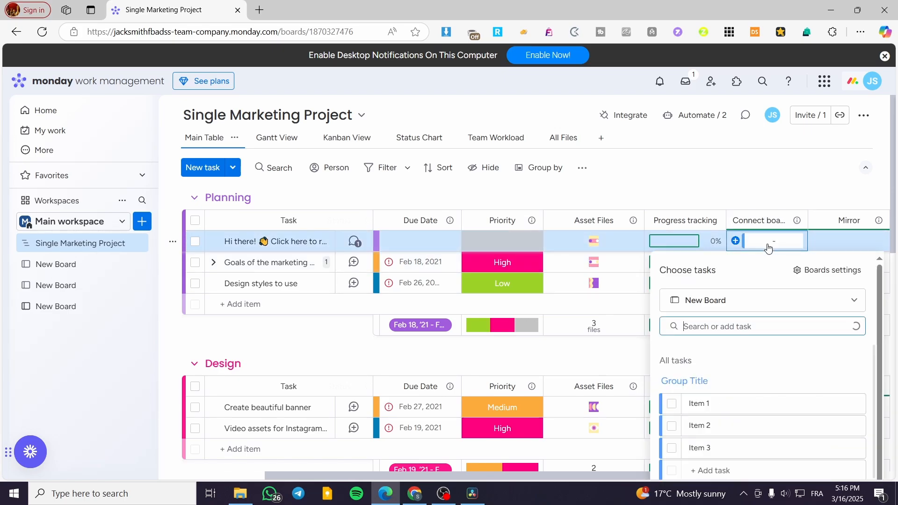
left_click(742, 398)
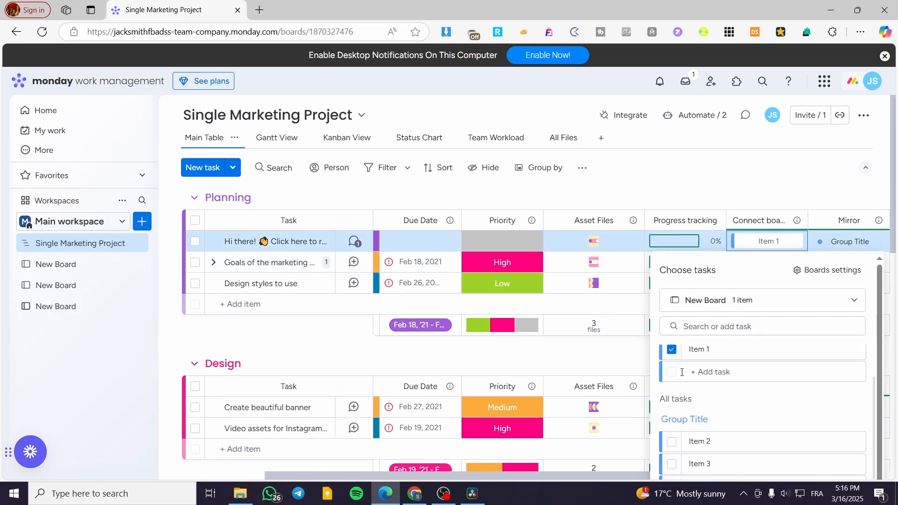
left_click(671, 444)
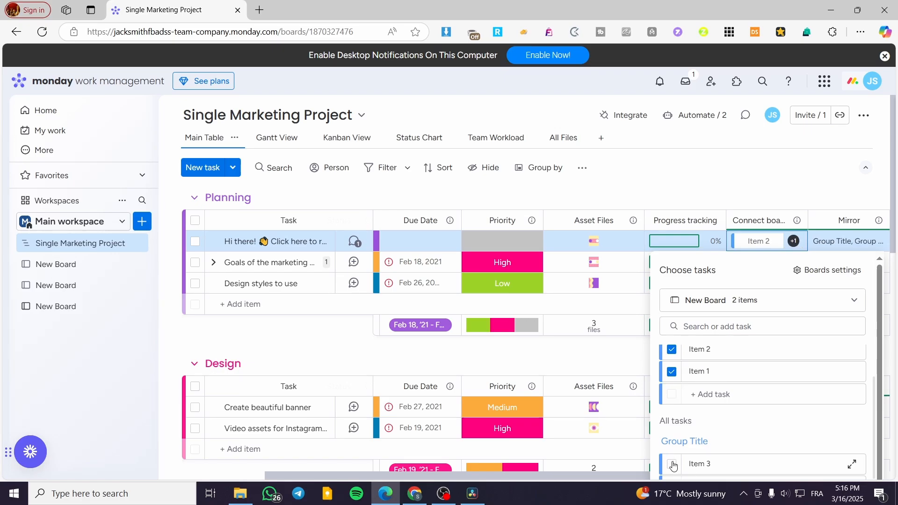
left_click(671, 463)
left_click(792, 183)
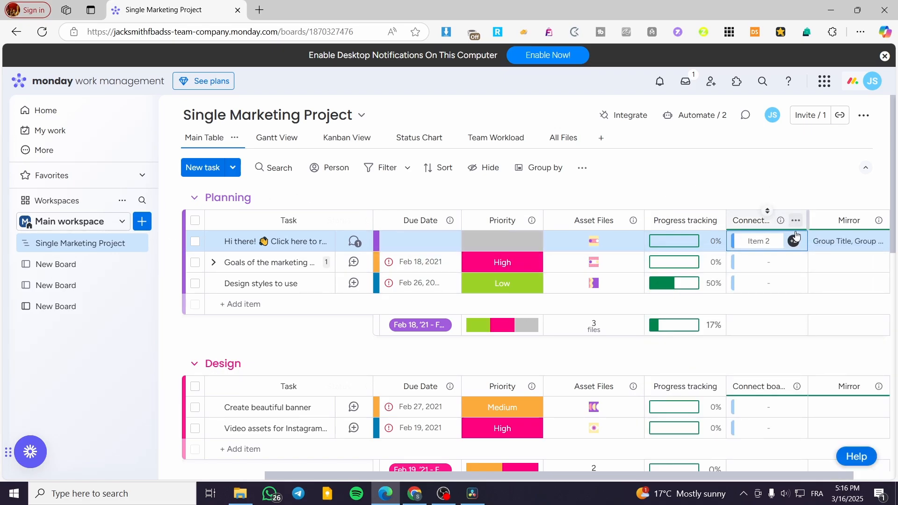
Connect Item 1, Item 2 and Item 3 from New Board to the "Goals of the marketing" task in the Planning group
left_click(796, 262)
left_click(672, 425)
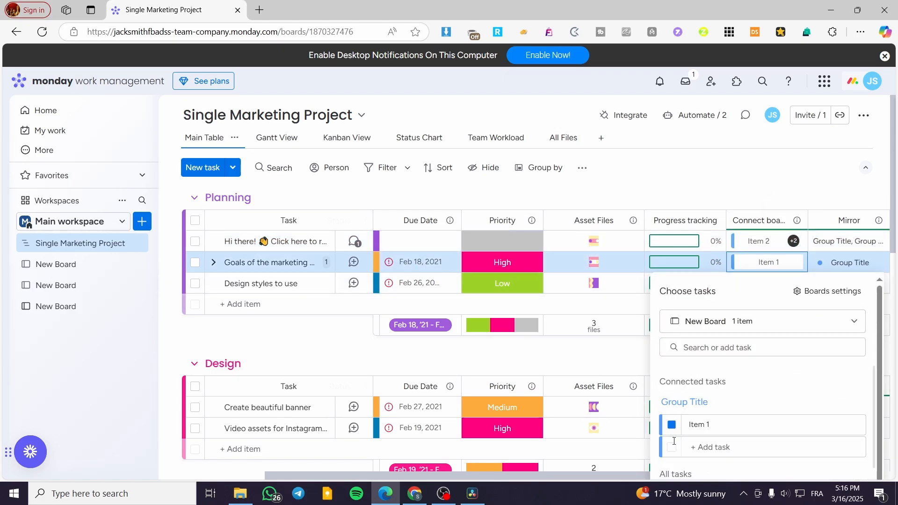
scroll(669, 435, "down", 3)
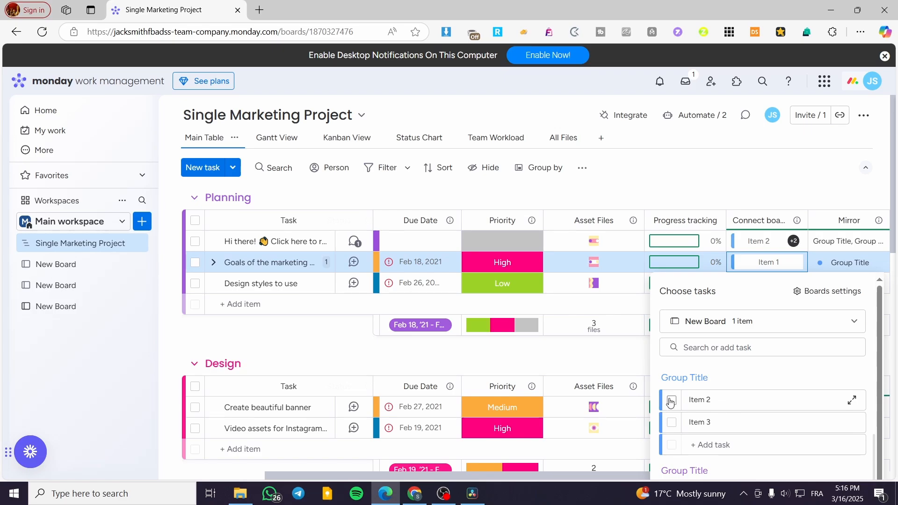
left_click(671, 401)
left_click(671, 422)
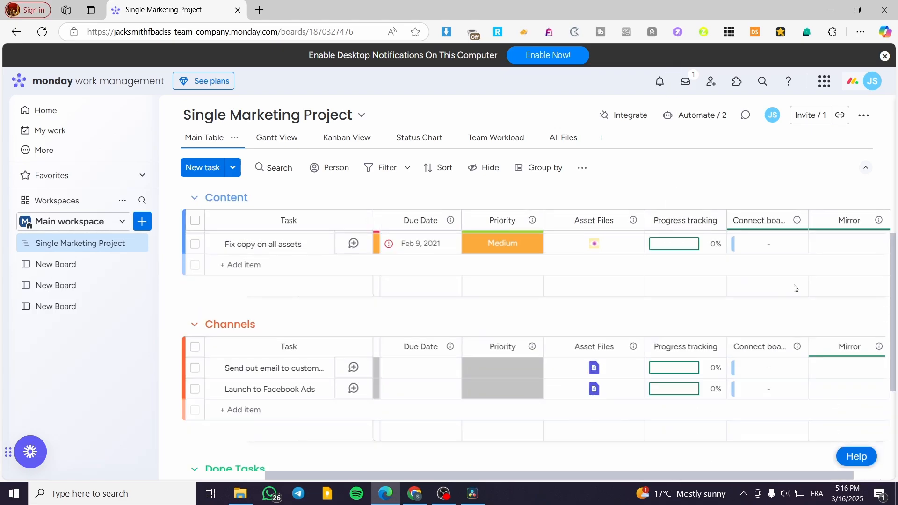
scroll(729, 457, "up", 7)
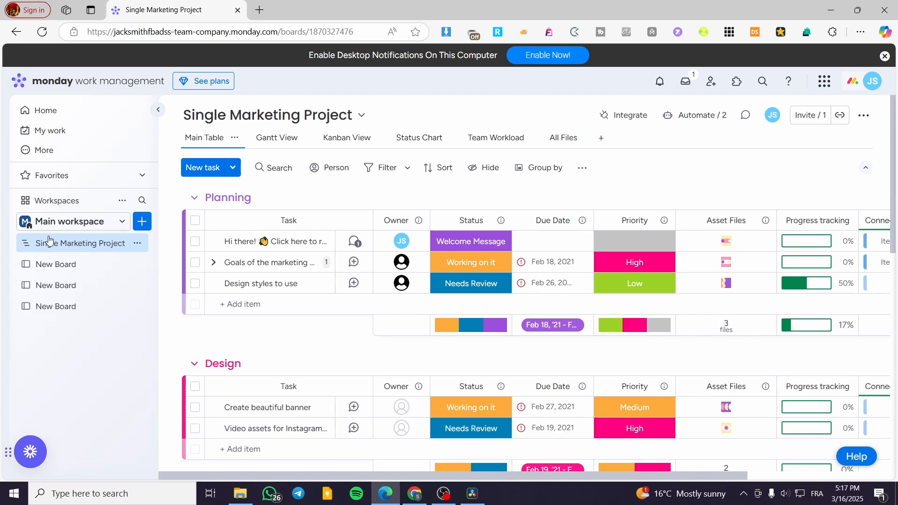
left_click(97, 282)
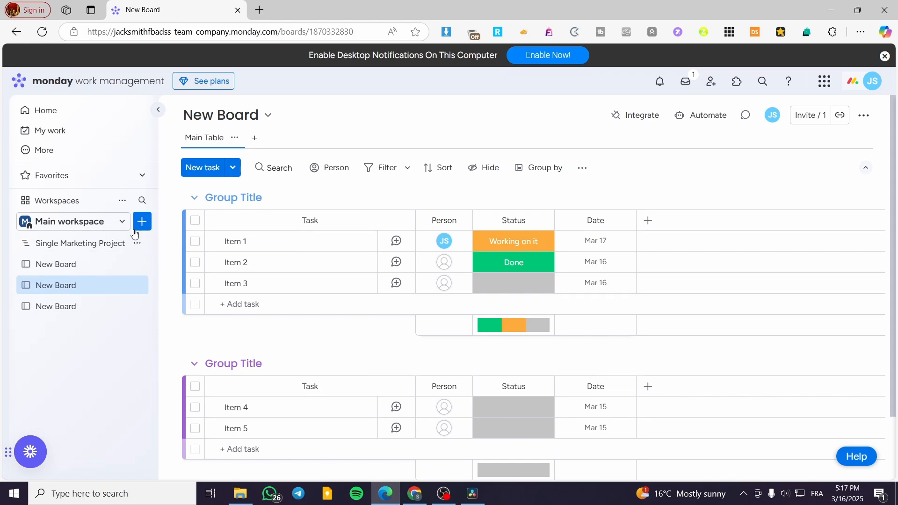
left_click(124, 201)
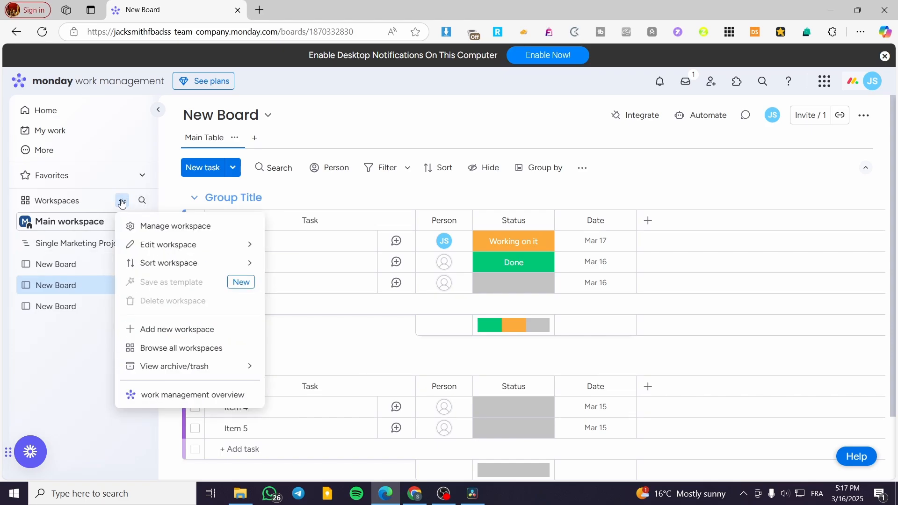
left_click(121, 202)
Create a board with the default name New Board and Main privacy that manages Leads, and reopen the Single Marketing Project board
left_click(142, 222)
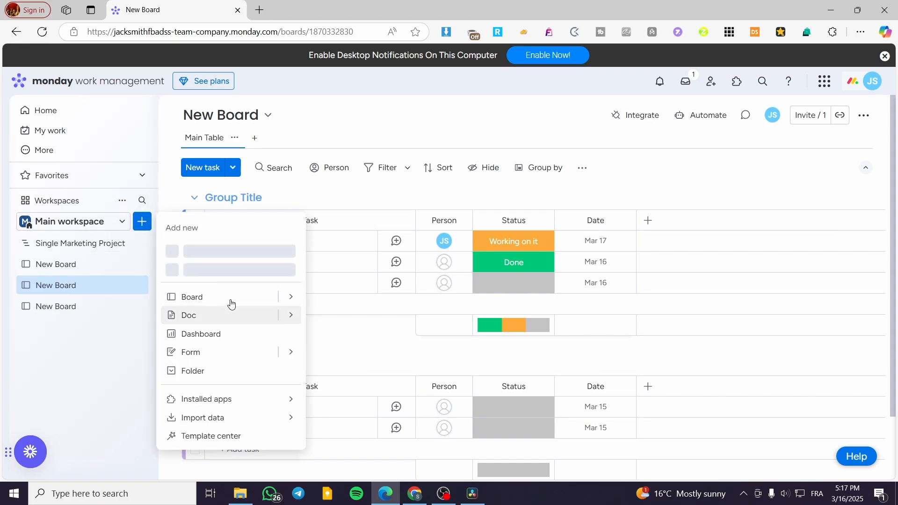
mouse_move(297, 302)
left_click(348, 302)
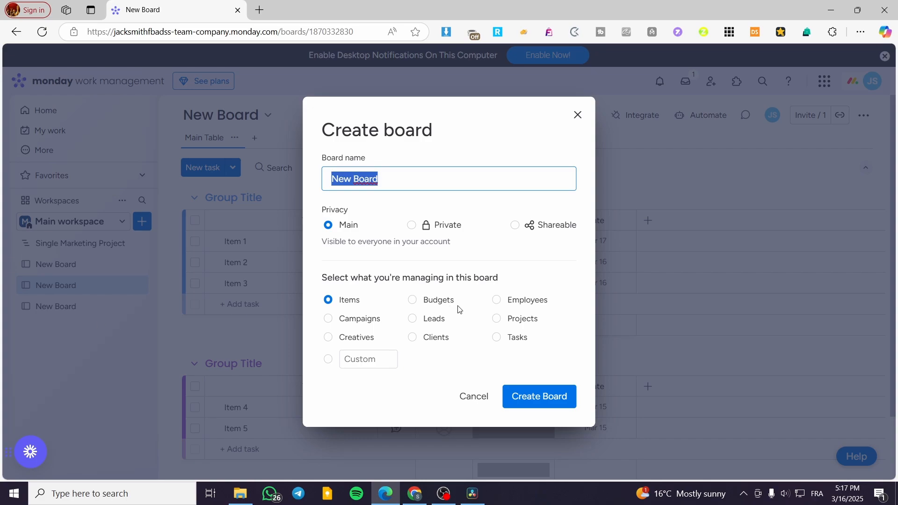
left_click(426, 319)
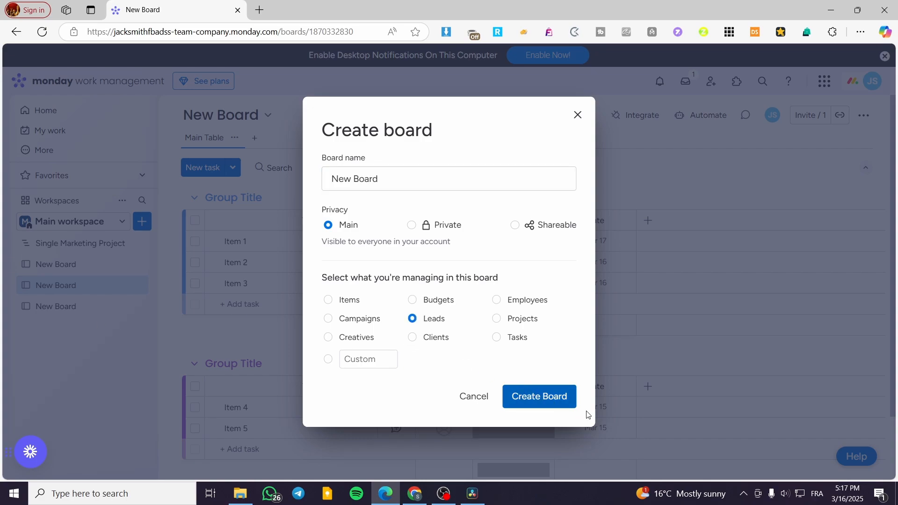
left_click(543, 396)
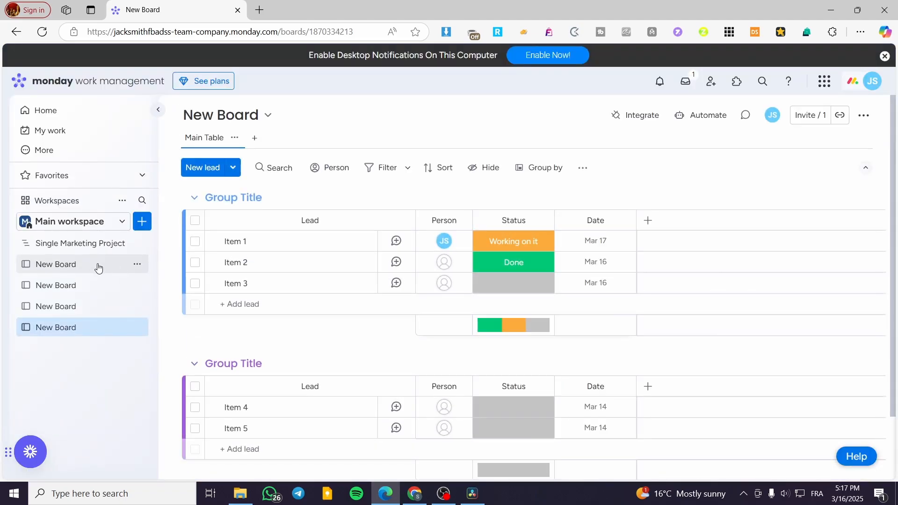
left_click(90, 250)
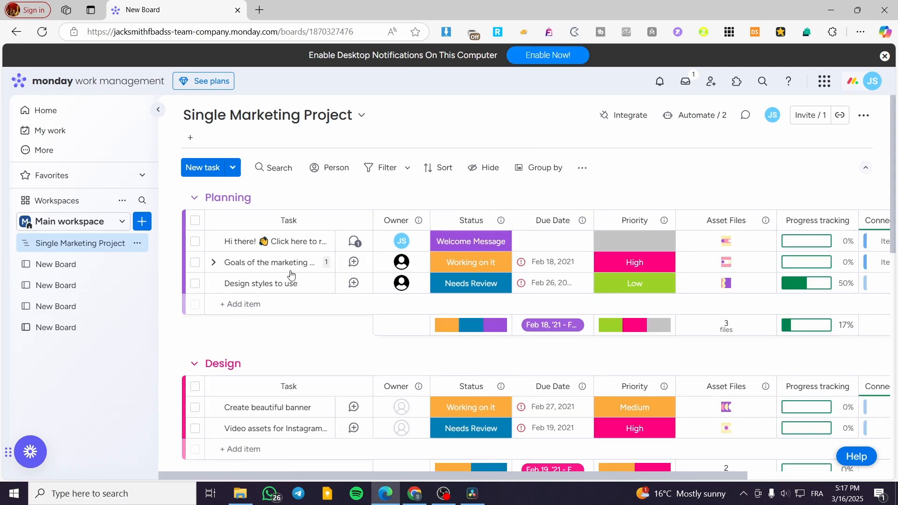
View the details of Item 1 connected to the "Hi there!" task in the Planning group and close them
left_click_drag(608, 477, 750, 475)
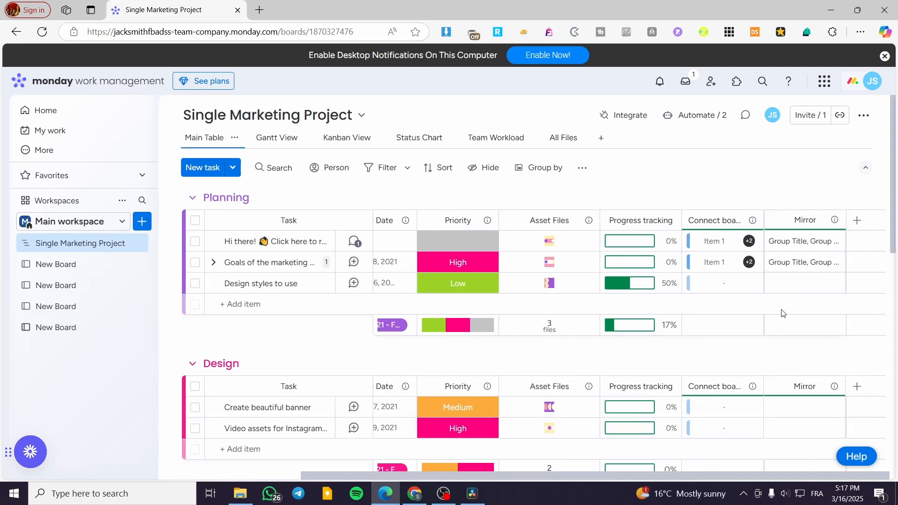
left_click(720, 241)
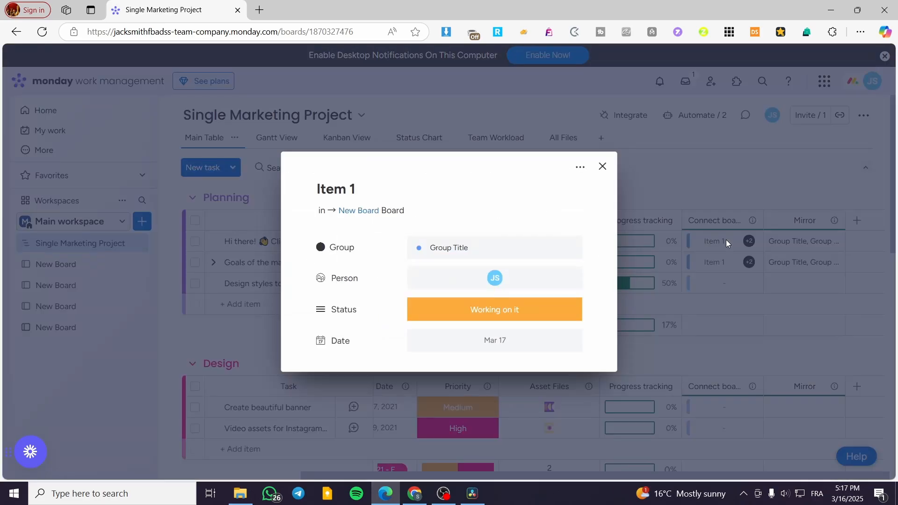
left_click(603, 167)
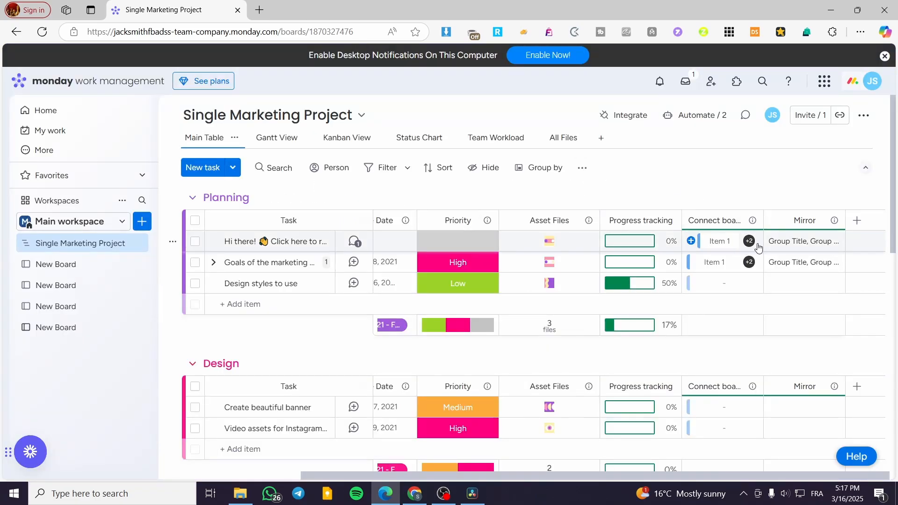
left_click(733, 224)
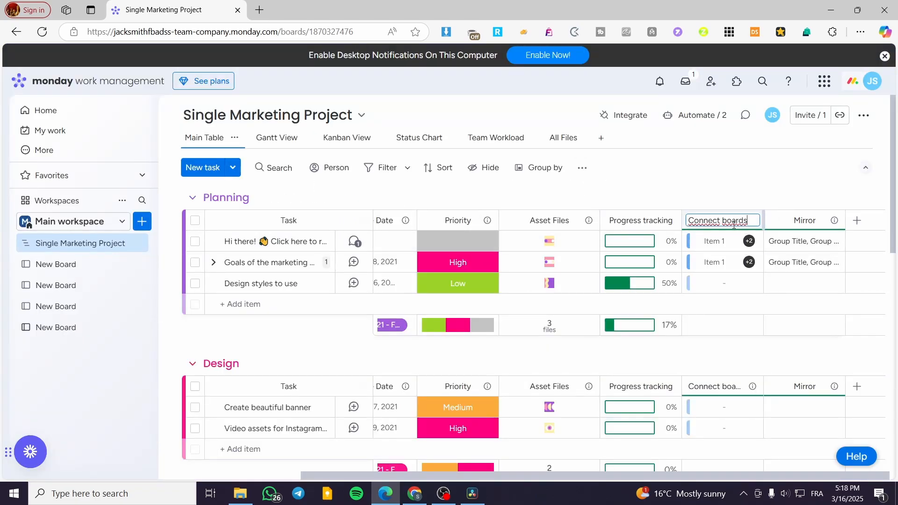
left_click(758, 247)
Open the connected task selection for the "Hi there!" task and review its tasks and the boards available to choose from
left_click(692, 242)
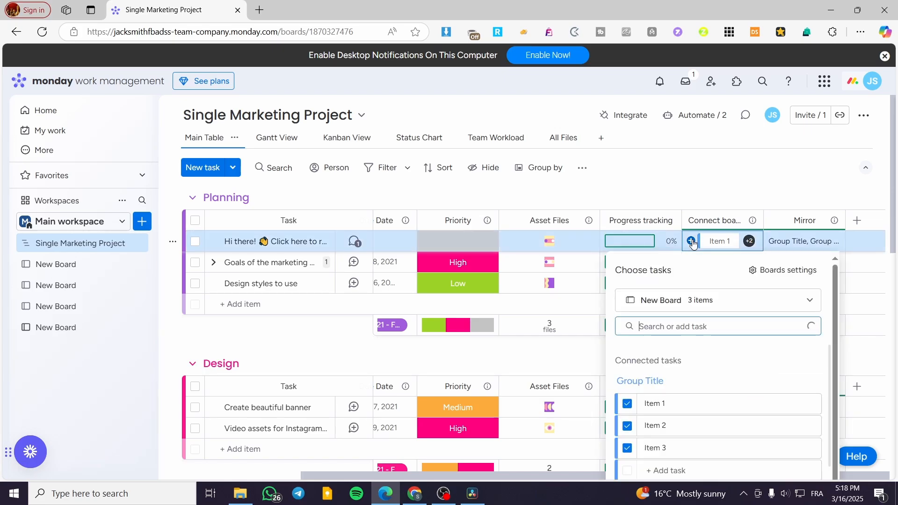
scroll(736, 374, "down", 3)
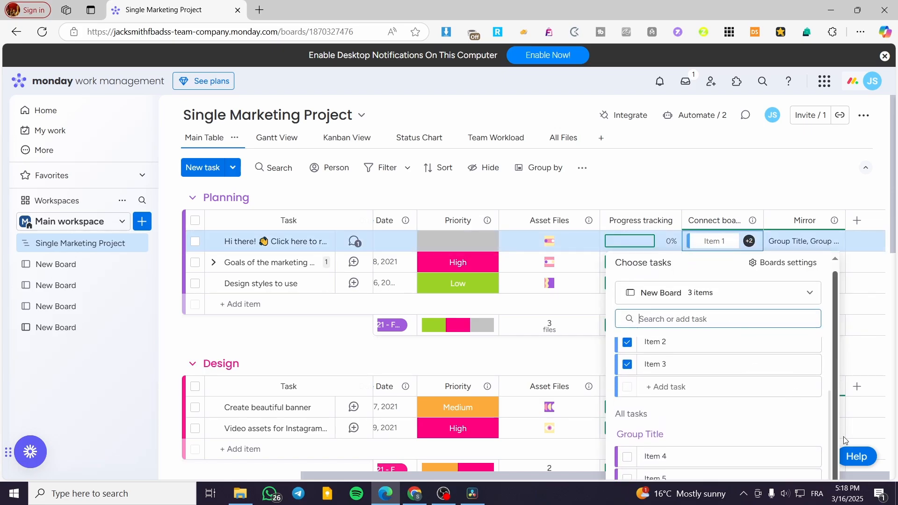
scroll(729, 374, "up", 3)
left_click(698, 303)
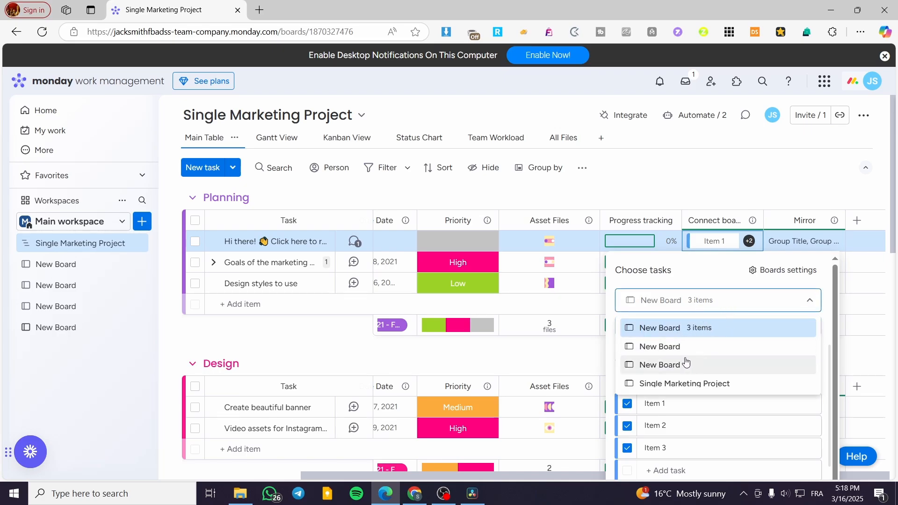
left_click(741, 301)
Connect the remaining recently used New Board to the Connect boards column through its board settings, without a two-way connection
left_click(785, 270)
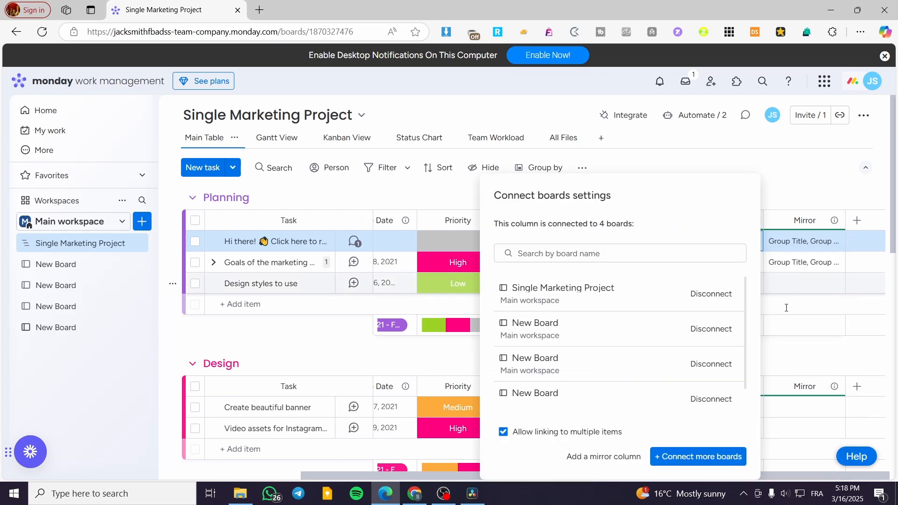
scroll(637, 360, "down", 1)
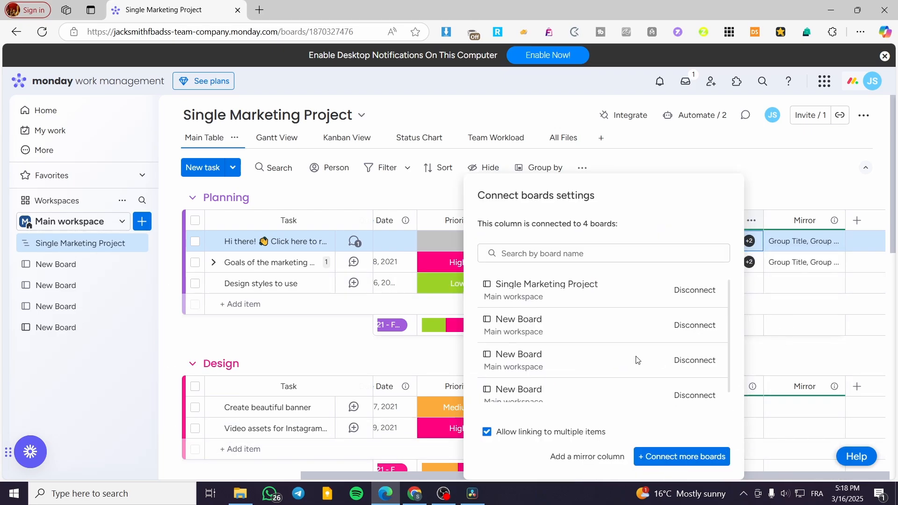
left_click(685, 458)
scroll(655, 323, "down", 3)
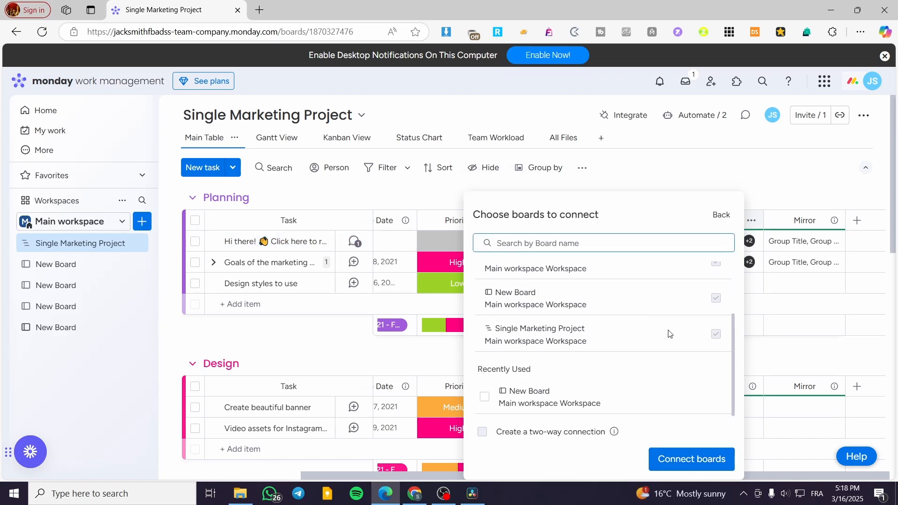
left_click(484, 396)
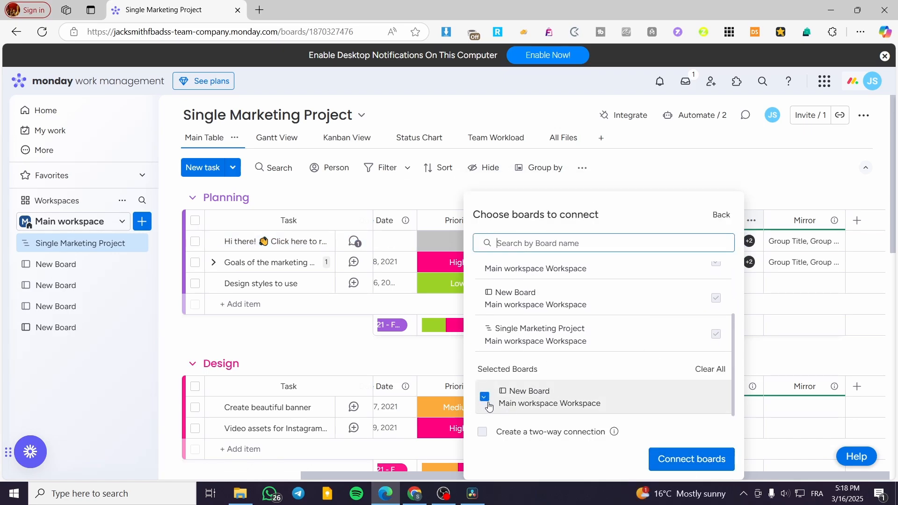
left_click(690, 459)
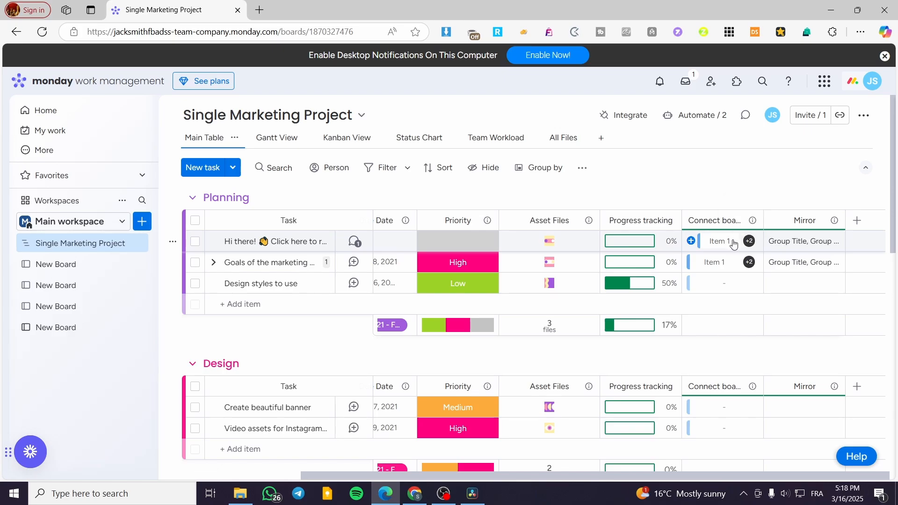